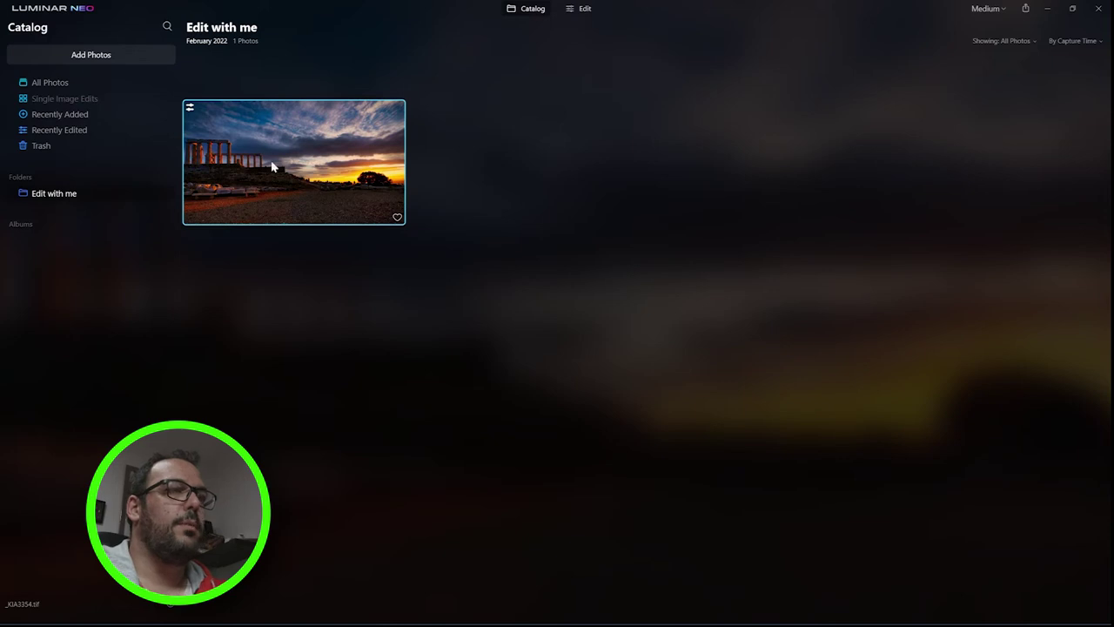
Open the Greek temple sunset photo from the Catalog into the Edit view
{"action": "left_click", "coordinate": [585, 9]}
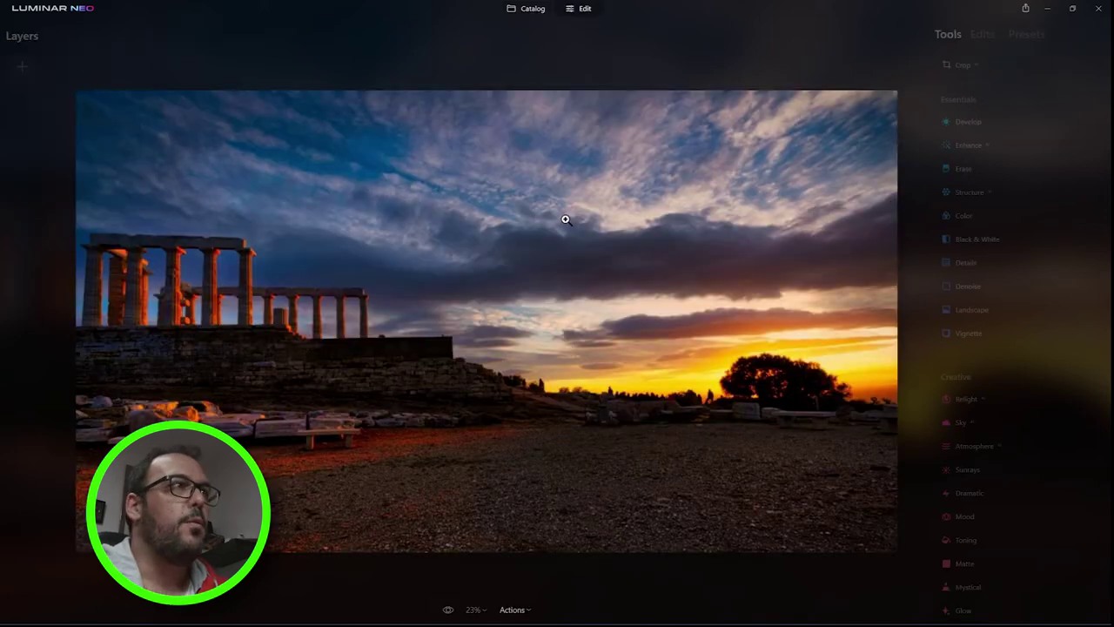
{"action": "left_click", "coordinate": [533, 9]}
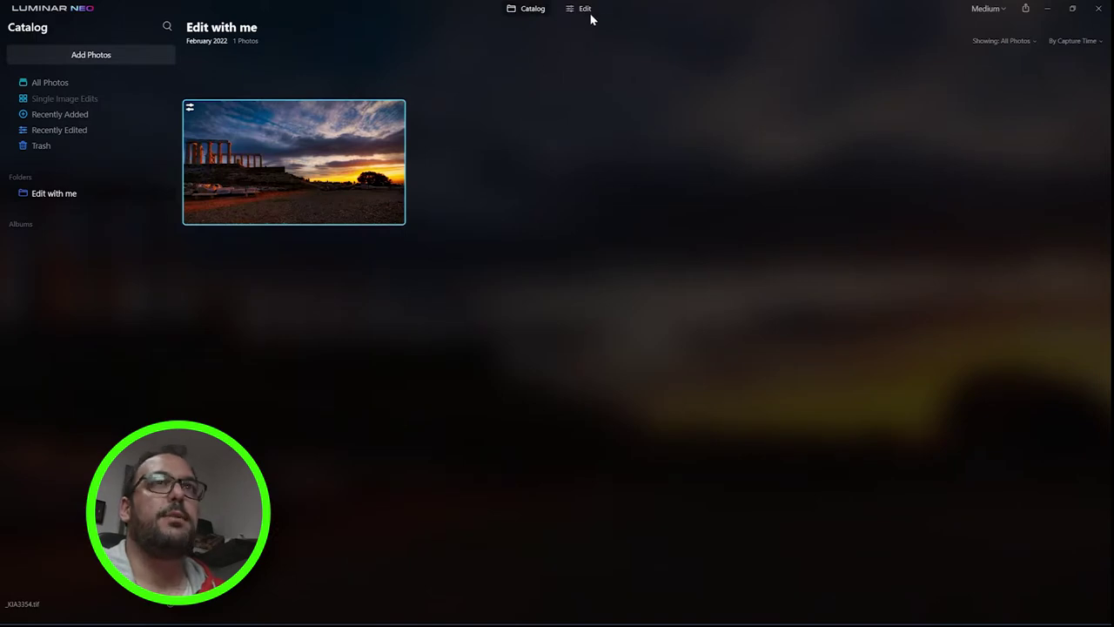
{"action": "double_click", "coordinate": [329, 170]}
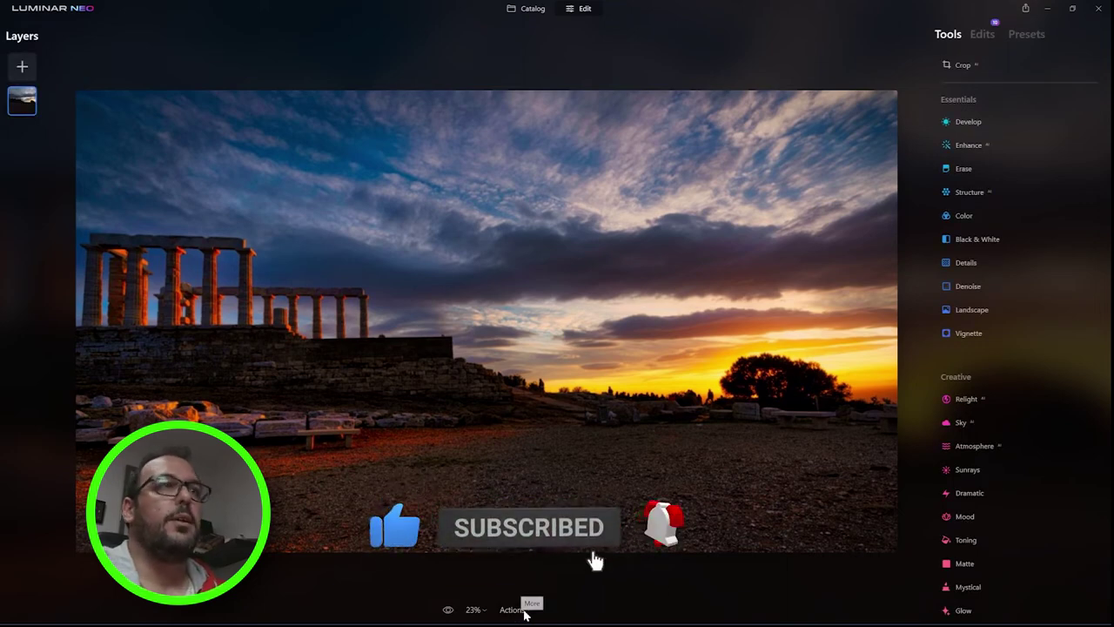
{"action": "left_click", "coordinate": [523, 609]}
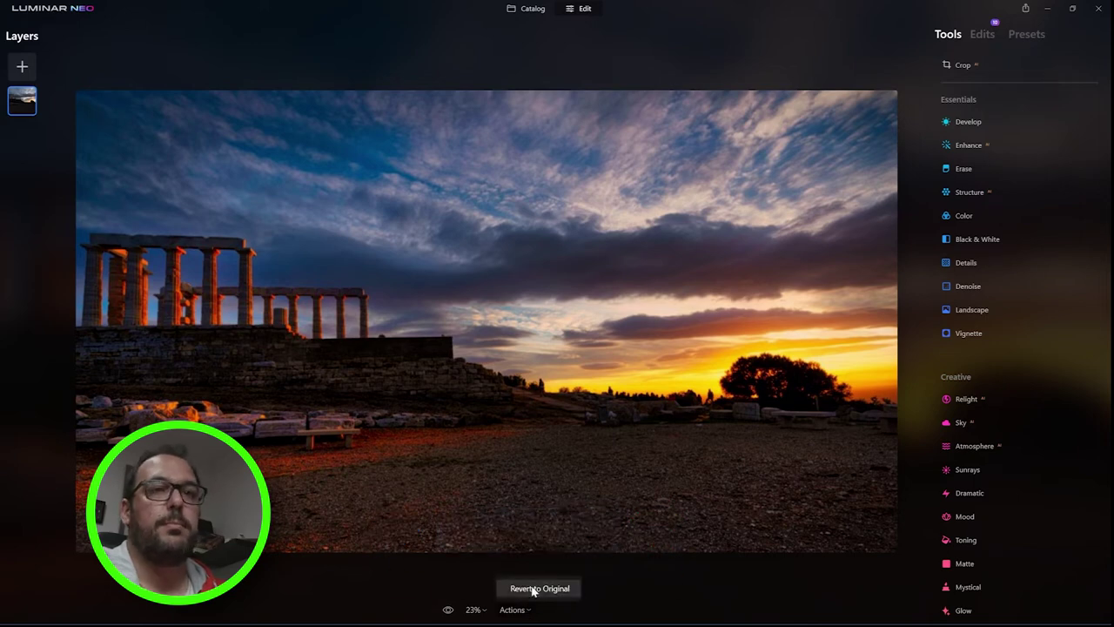
Revert the temple photo to its original, unedited state
{"action": "left_click", "coordinate": [530, 587]}
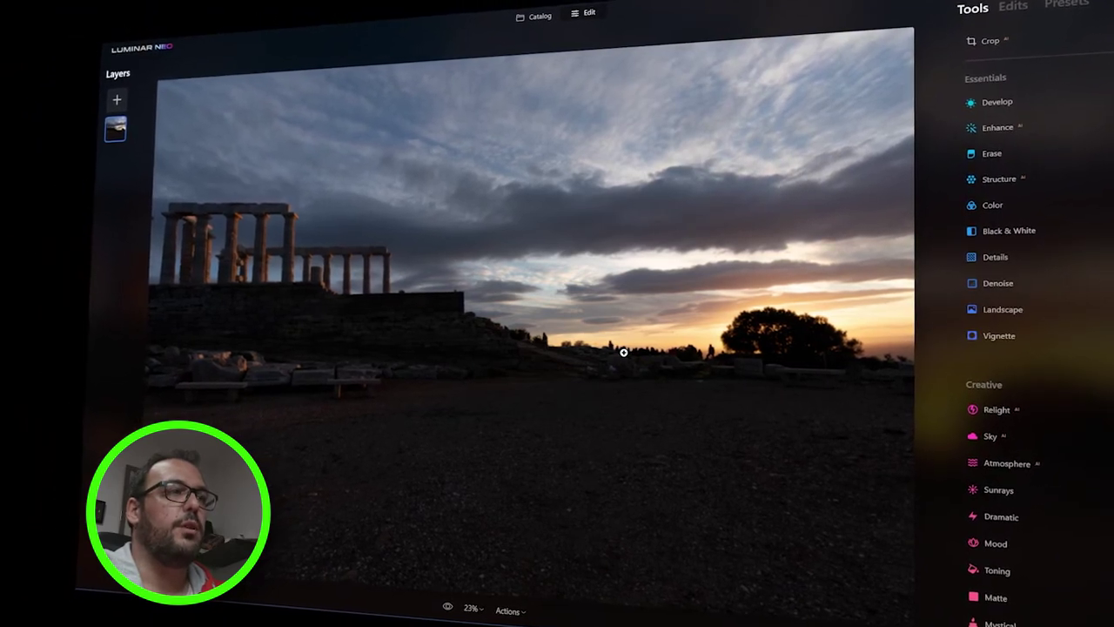
{"action": "left_click", "coordinate": [991, 141]}
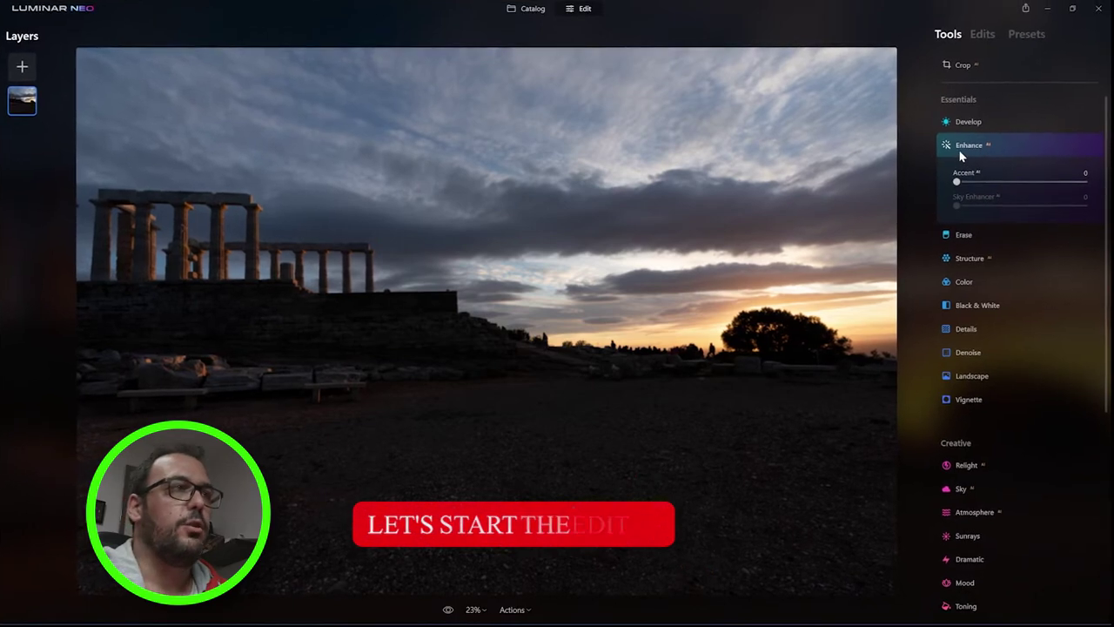
Set Enhance AI Accent to 65 and Sky Enhancer to 73
{"action": "left_click_drag", "start_coordinate": [956, 181], "coordinate": [1042, 187]}
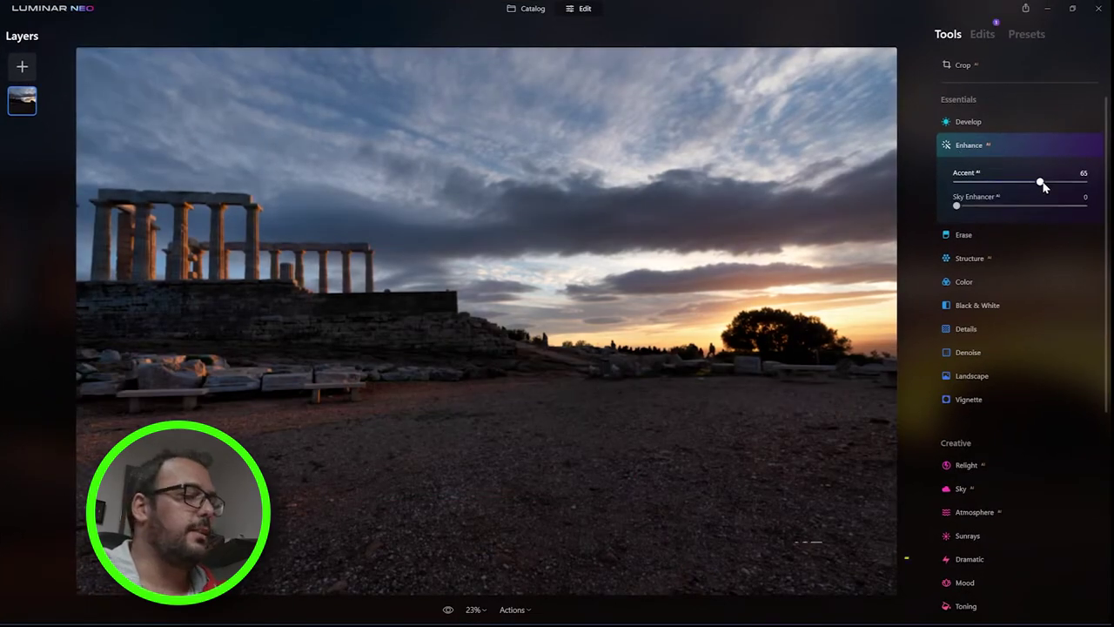
{"action": "left_click_drag", "start_coordinate": [957, 207], "coordinate": [1049, 207]}
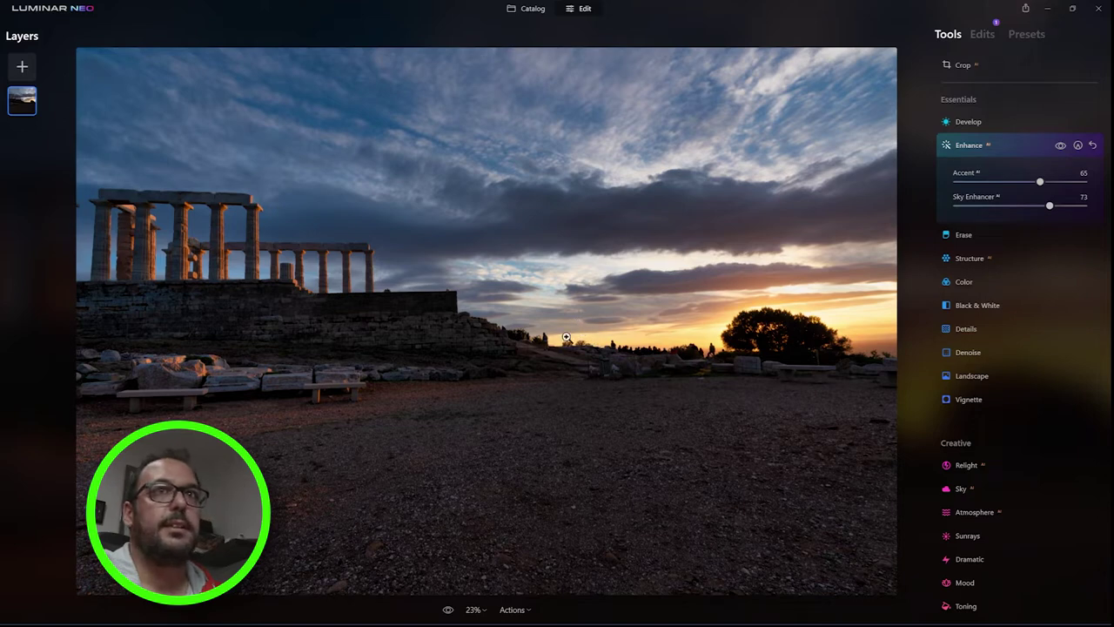
{"action": "left_click", "coordinate": [962, 65]}
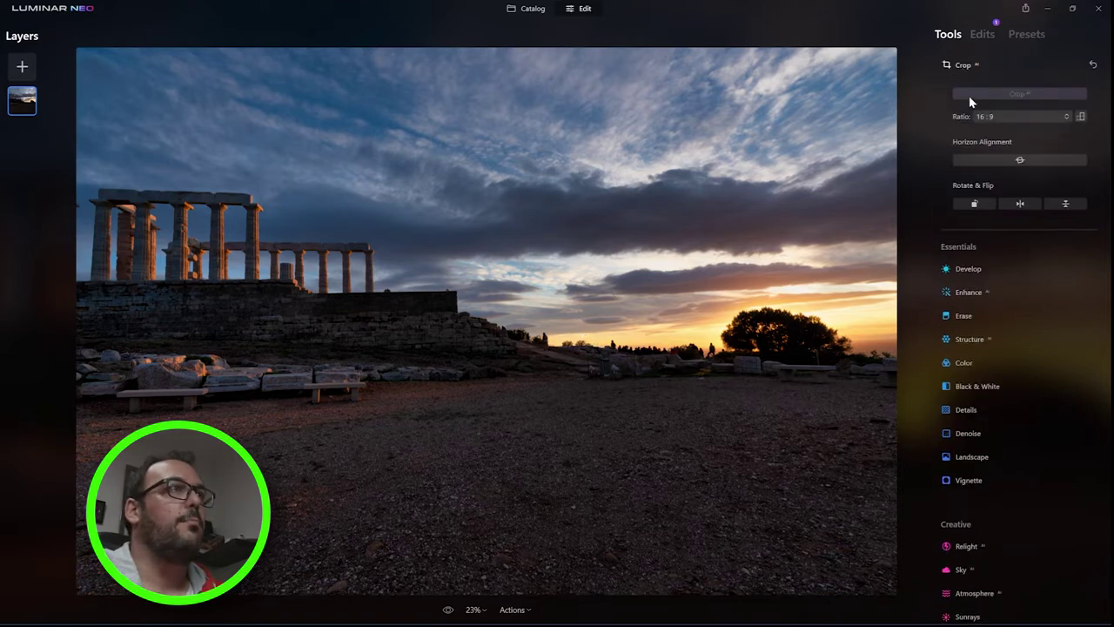
Crop the photo to a 16:9 ratio, repositioning the frame and trimming the left edge
{"action": "left_click", "coordinate": [973, 94]}
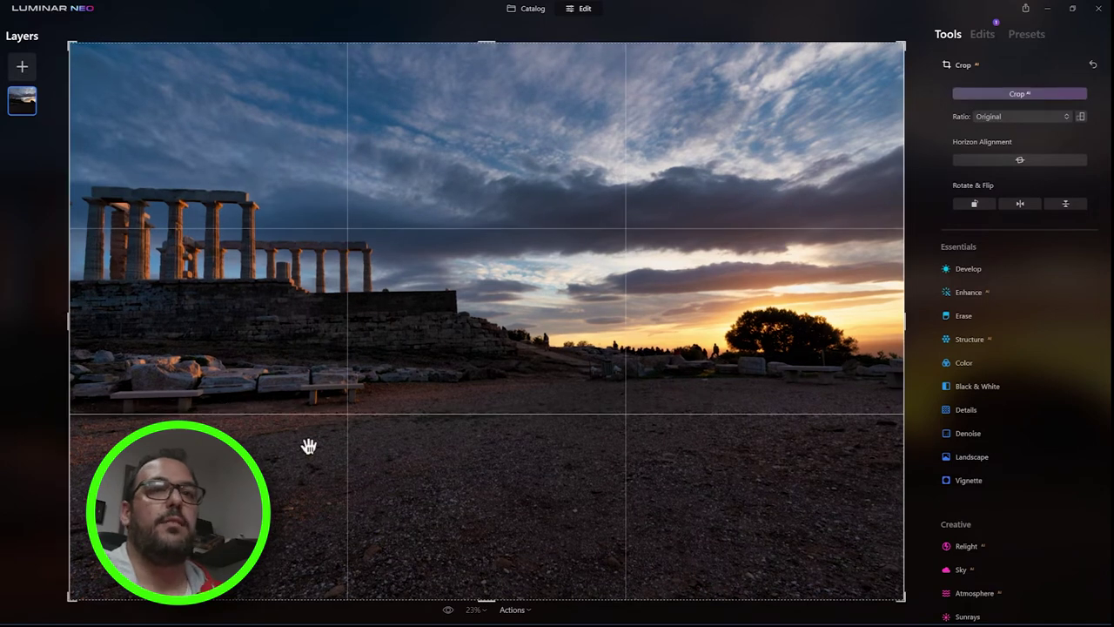
{"action": "left_click", "coordinate": [1023, 116]}
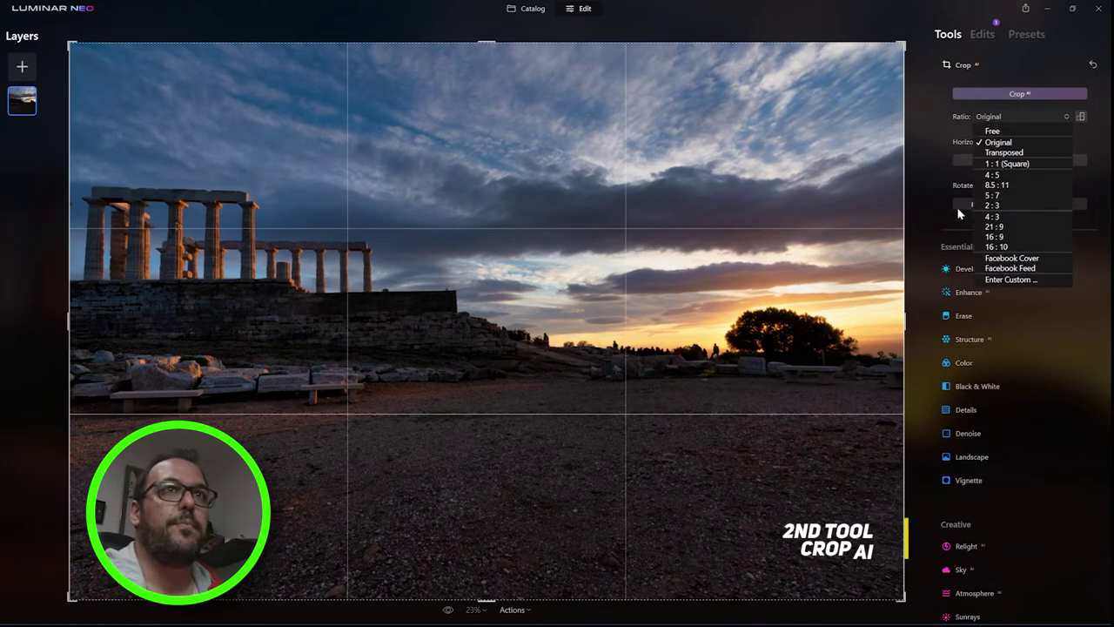
{"action": "left_click", "coordinate": [1003, 237]}
{"action": "left_click_drag", "start_coordinate": [579, 393], "coordinate": [569, 441]}
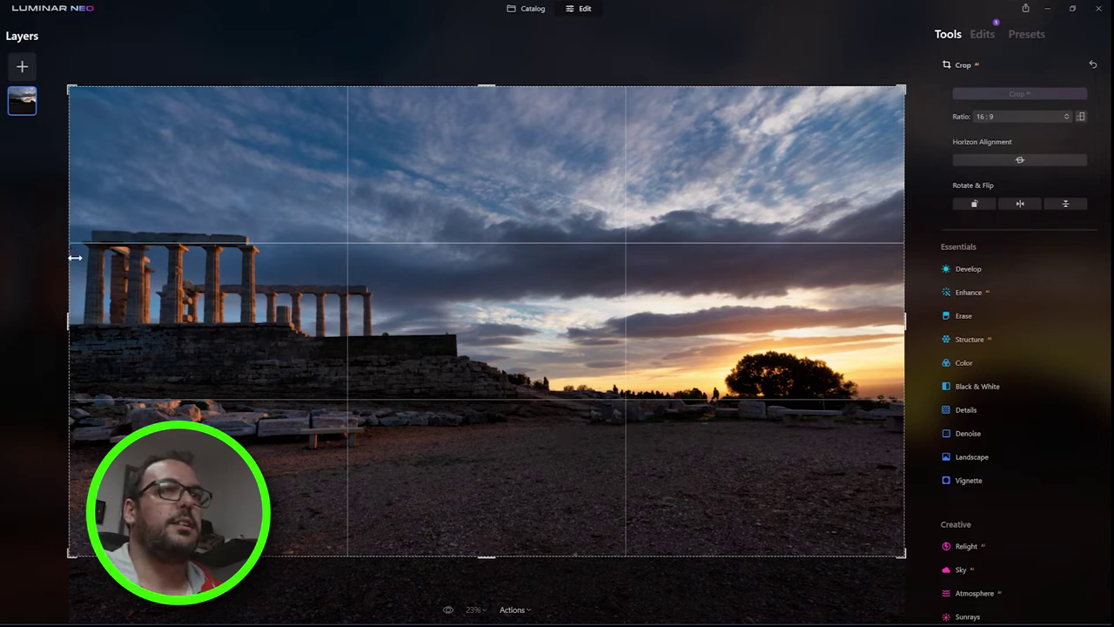
{"action": "left_click_drag", "start_coordinate": [67, 311], "coordinate": [72, 311]}
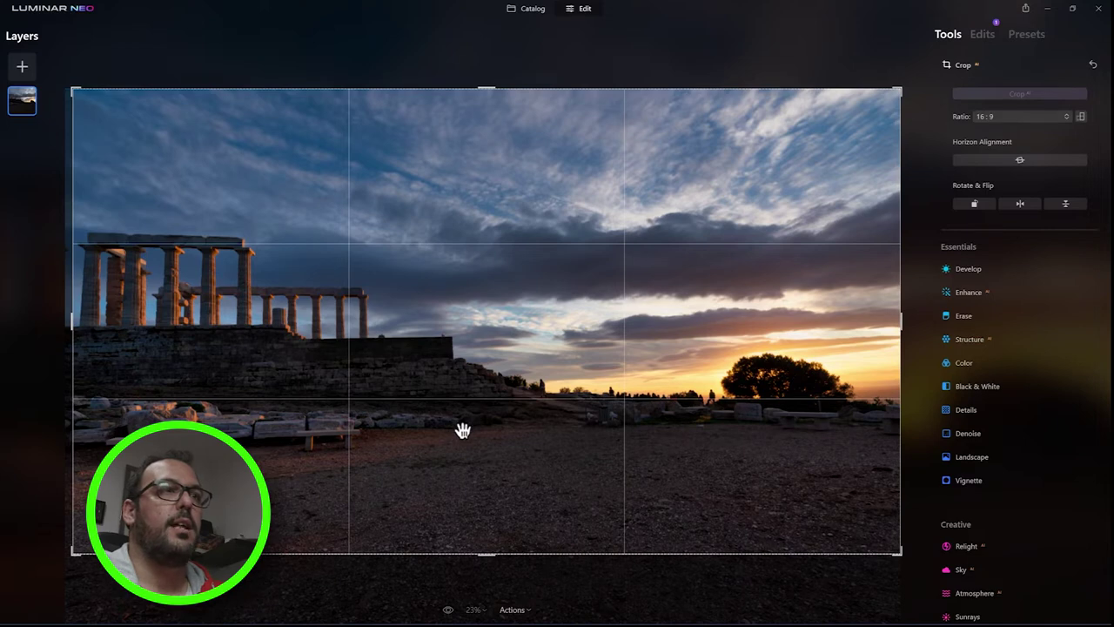
{"action": "key", "text": "Return"}
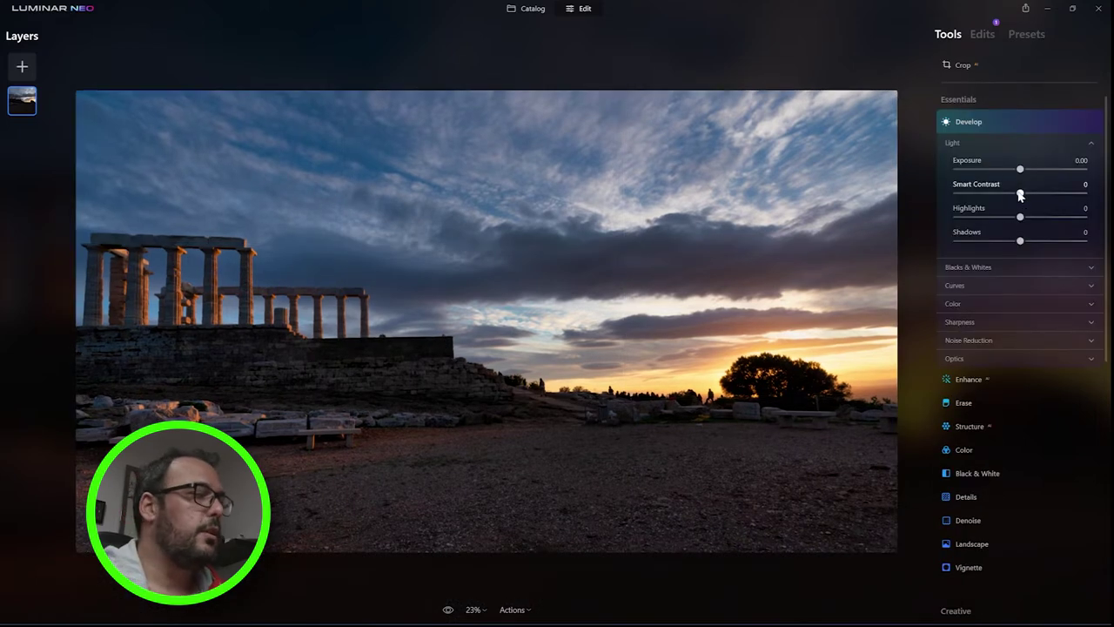
Set Develop Light to Smart Contrast 19, Highlights -59 and Shadows 47
{"action": "left_click_drag", "start_coordinate": [1022, 197], "coordinate": [1034, 198]}
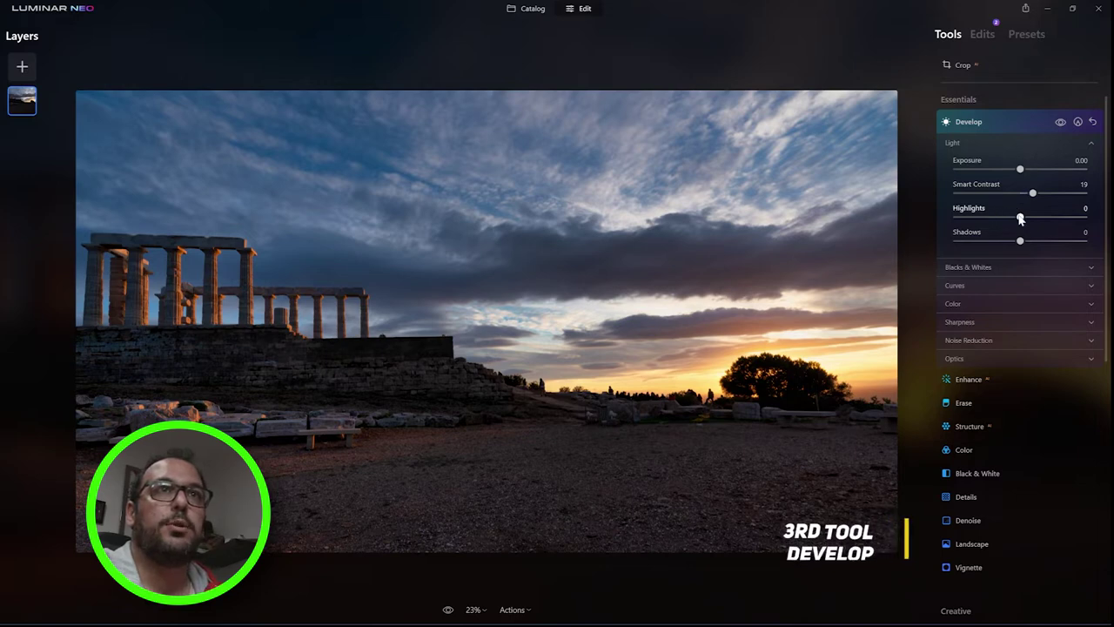
{"action": "left_click_drag", "start_coordinate": [1005, 214], "coordinate": [986, 222]}
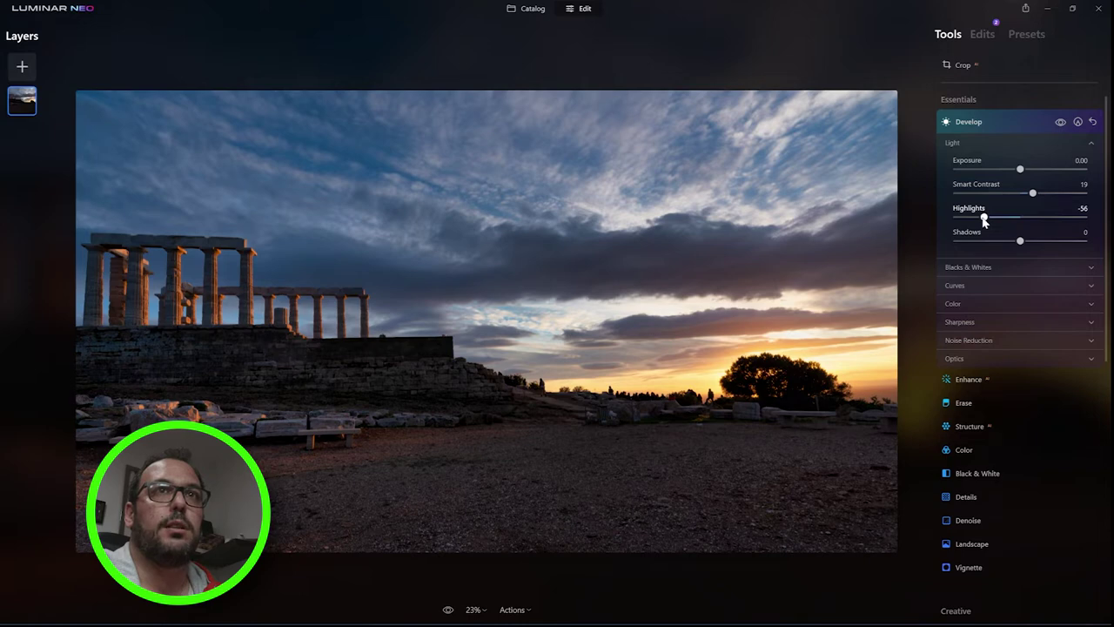
{"action": "left_click_drag", "start_coordinate": [984, 221], "coordinate": [1045, 244]}
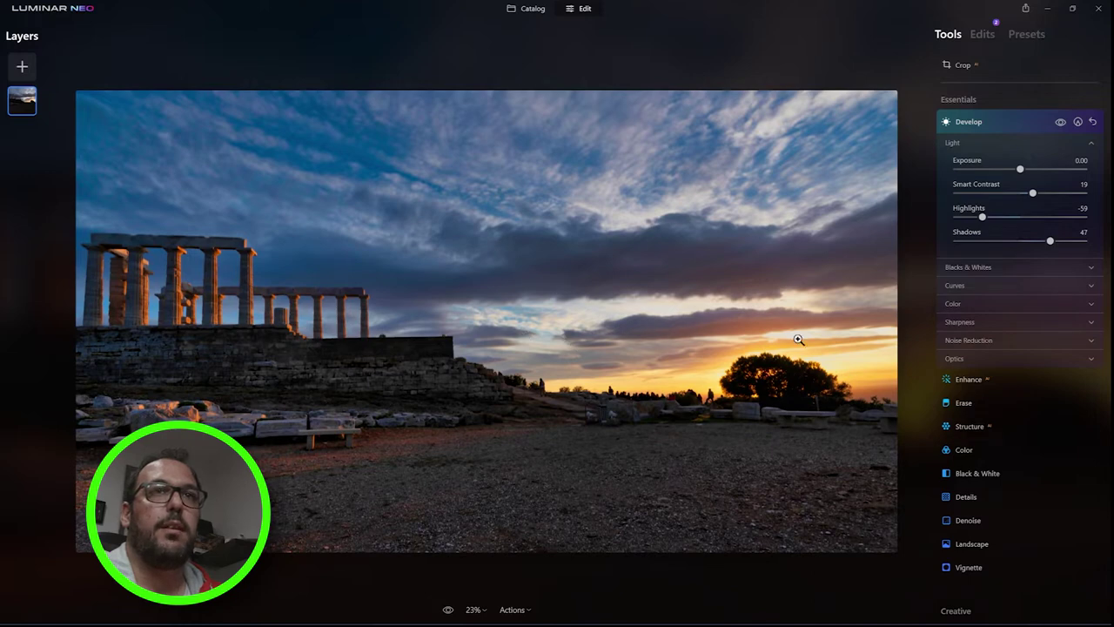
Set Develop Color to Temperature 7, Tint 19 and Vibrance 15
{"action": "left_click", "coordinate": [978, 300]}
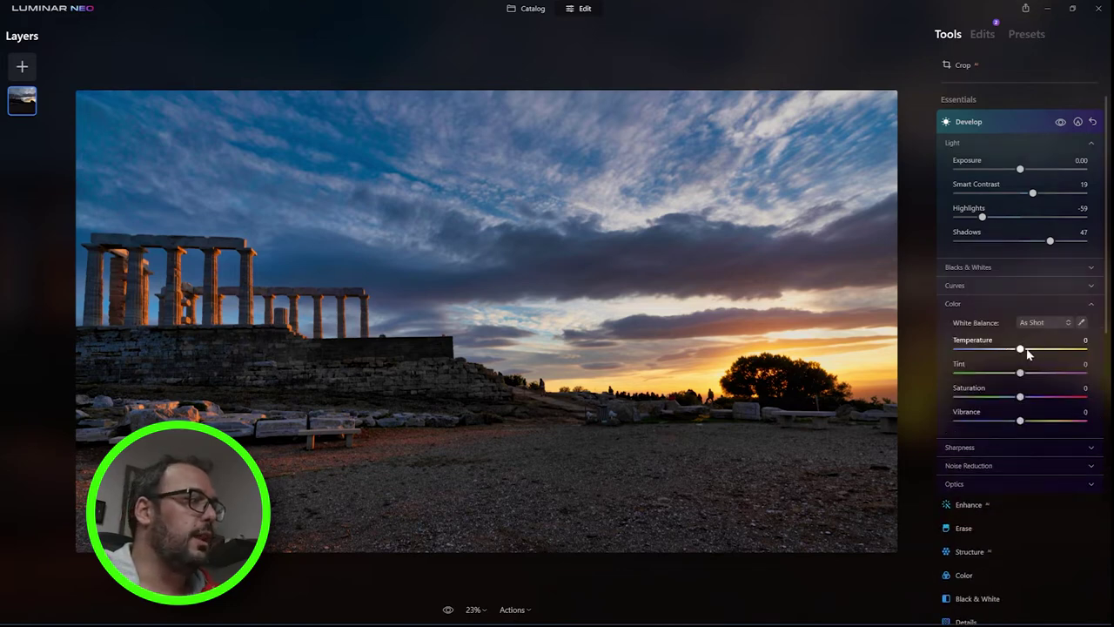
{"action": "left_click_drag", "start_coordinate": [1022, 350], "coordinate": [1032, 350]}
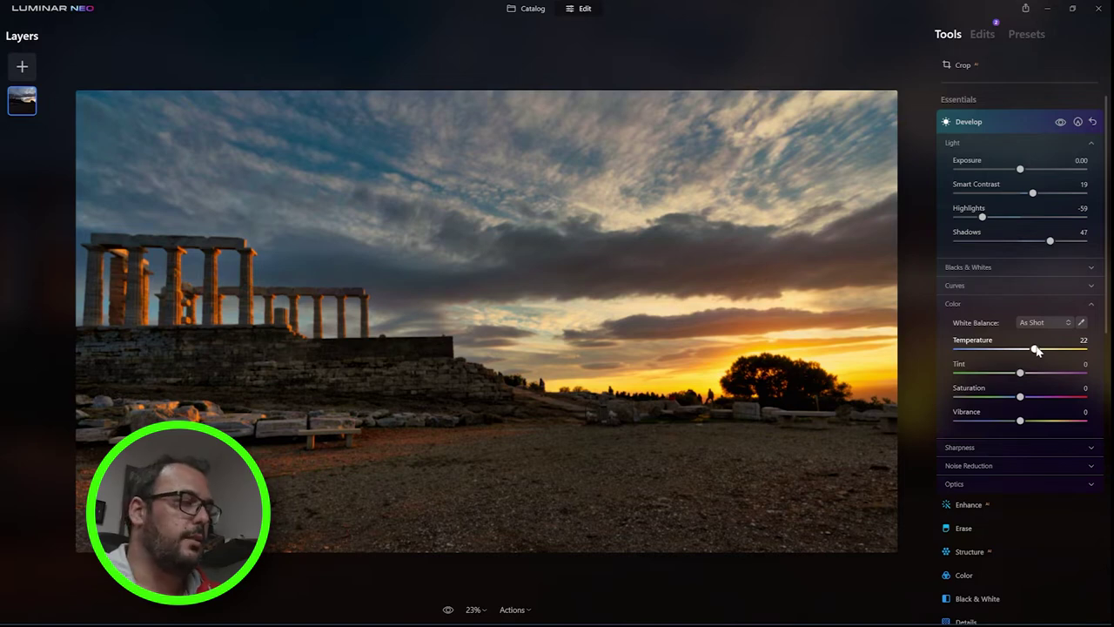
{"action": "left_click_drag", "start_coordinate": [1037, 350], "coordinate": [1033, 350]}
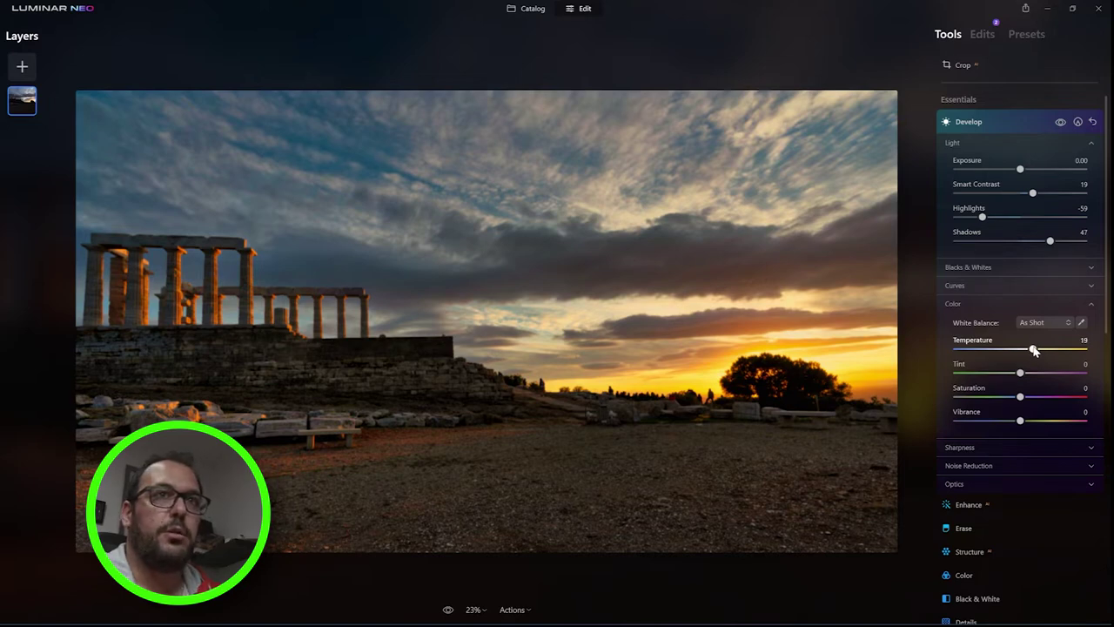
{"action": "left_click_drag", "start_coordinate": [1032, 349], "coordinate": [1031, 349]}
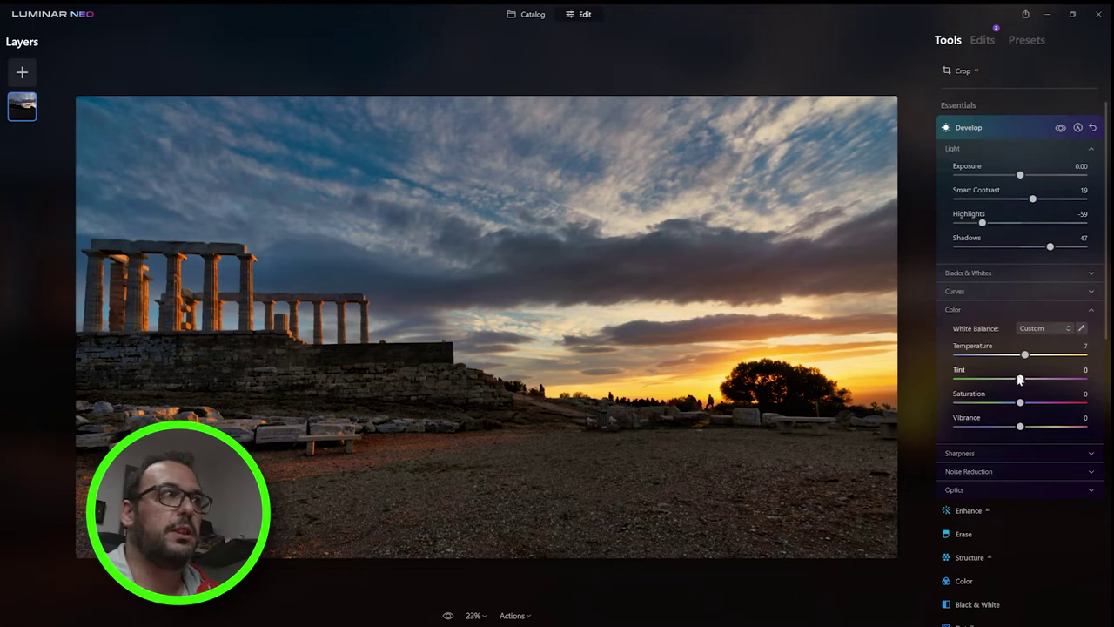
{"action": "left_click_drag", "start_coordinate": [1020, 379], "coordinate": [1035, 380]}
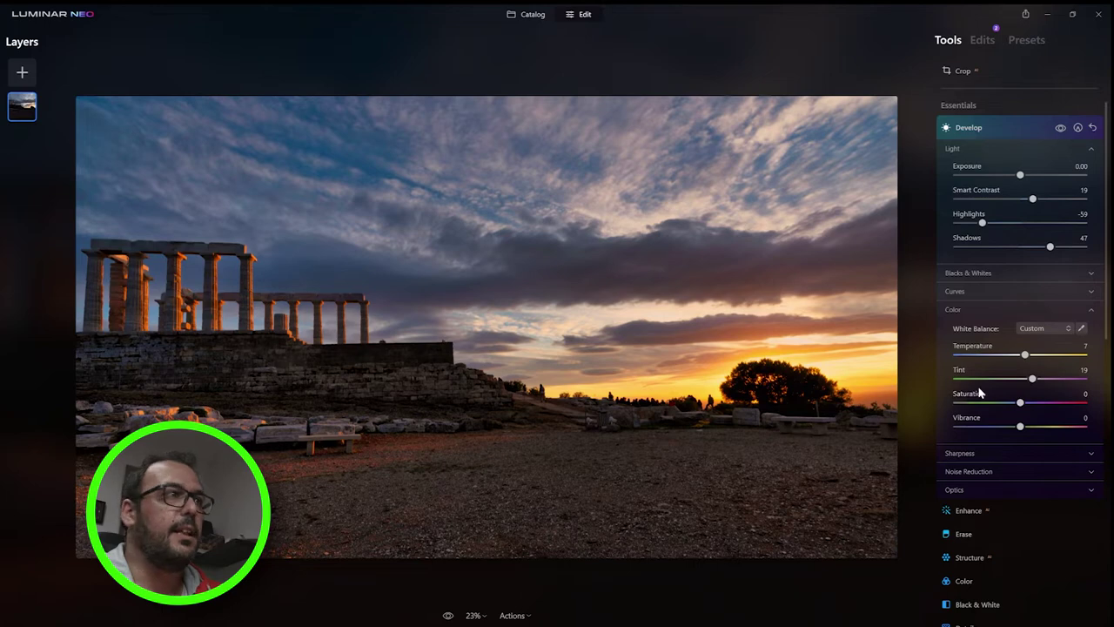
{"action": "left_click_drag", "start_coordinate": [1027, 423], "coordinate": [1032, 424]}
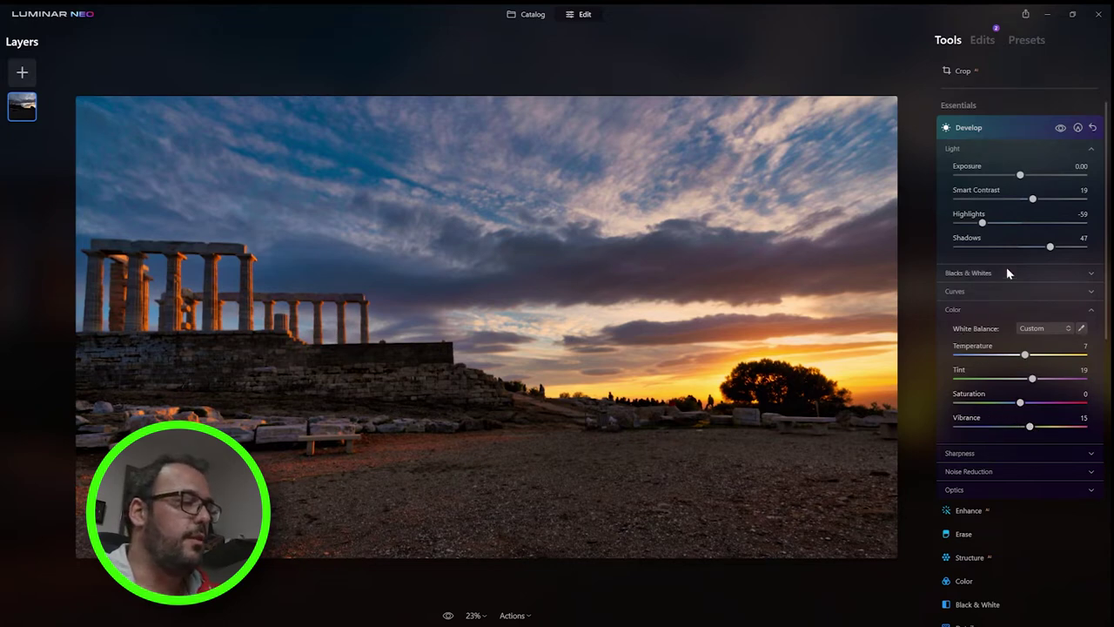
{"action": "left_click", "coordinate": [982, 128]}
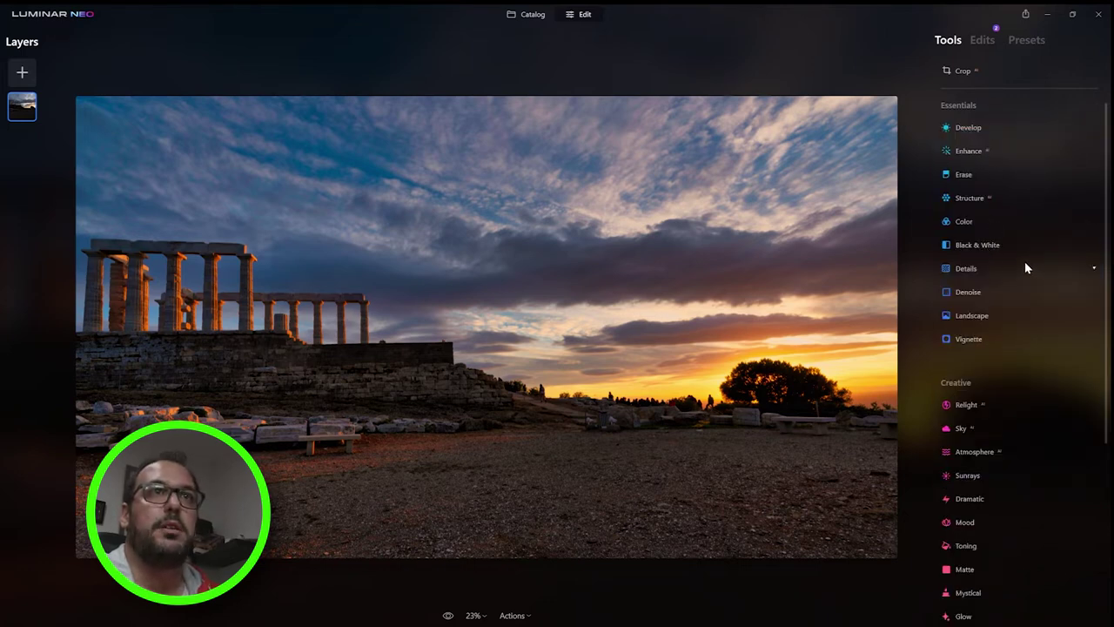
Apply the Landscape tool with Dehaze 4 and Golden Hour 57
{"action": "left_click", "coordinate": [973, 315]}
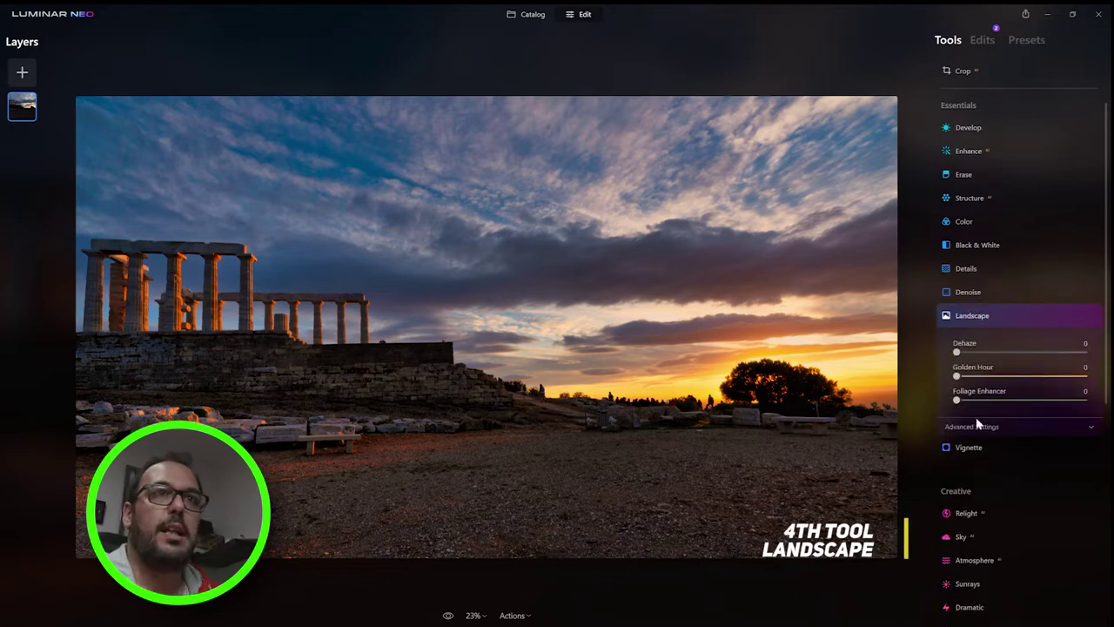
{"action": "scroll", "coordinate": [975, 500], "scroll_direction": "down", "scroll_amount": 5}
{"action": "scroll", "coordinate": [973, 497], "scroll_direction": "up", "scroll_amount": 3}
{"action": "scroll", "coordinate": [975, 498], "scroll_direction": "up", "scroll_amount": 3}
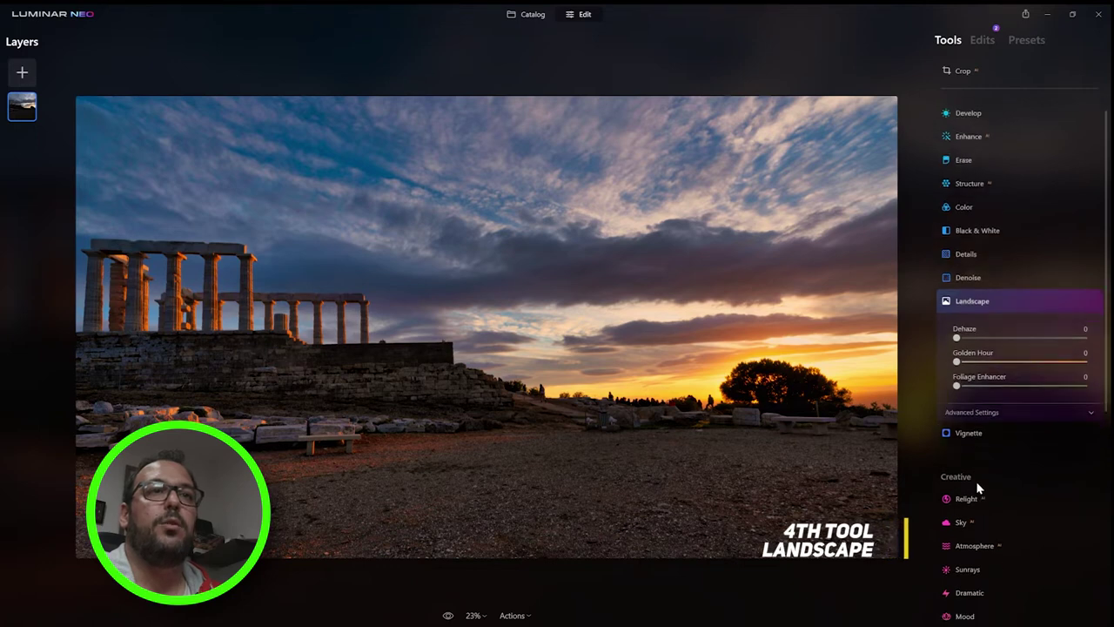
{"action": "scroll", "coordinate": [975, 489], "scroll_direction": "down", "scroll_amount": 6}
{"action": "scroll", "coordinate": [975, 483], "scroll_direction": "up", "scroll_amount": 6}
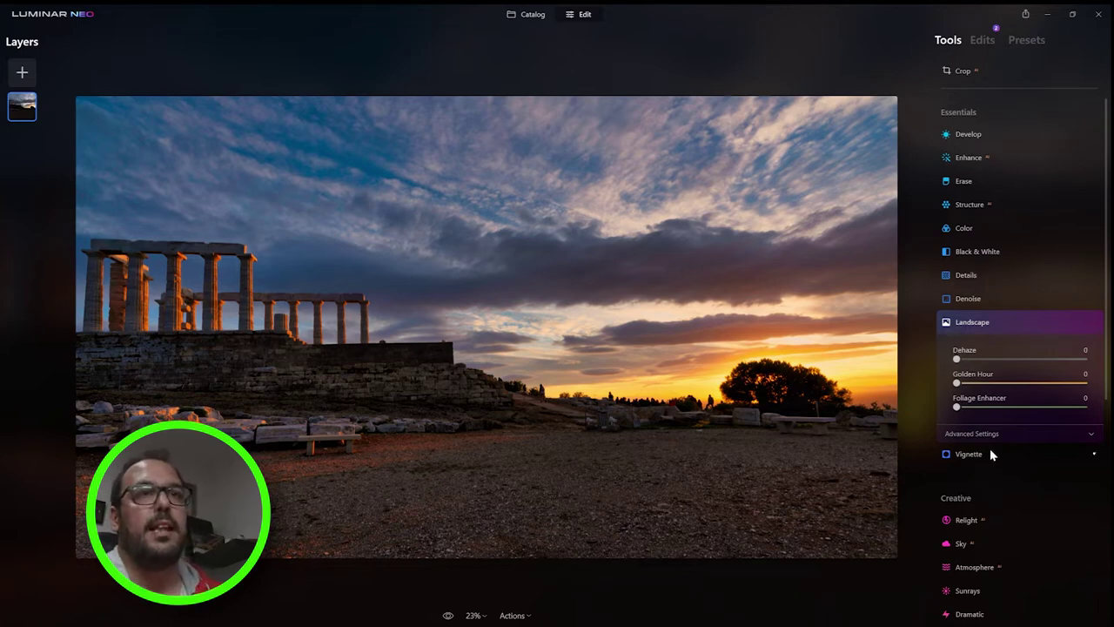
{"action": "scroll", "coordinate": [961, 366], "scroll_direction": "down", "scroll_amount": 3}
{"action": "scroll", "coordinate": [962, 365], "scroll_direction": "down", "scroll_amount": 3}
{"action": "scroll", "coordinate": [964, 374], "scroll_direction": "up", "scroll_amount": 4}
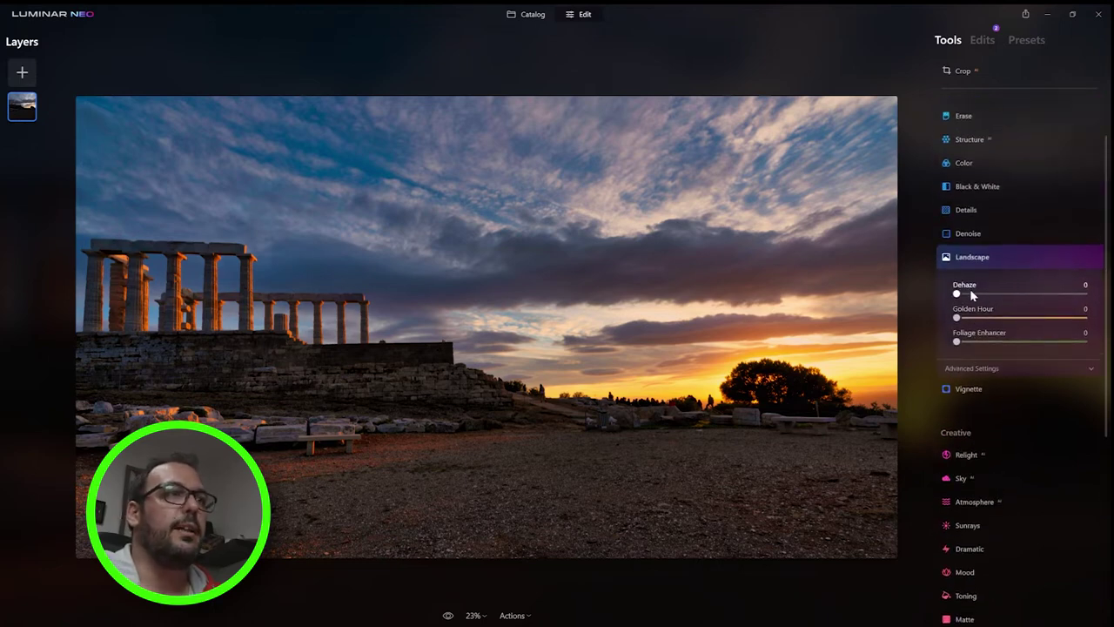
{"action": "left_click_drag", "start_coordinate": [960, 295], "coordinate": [962, 295]}
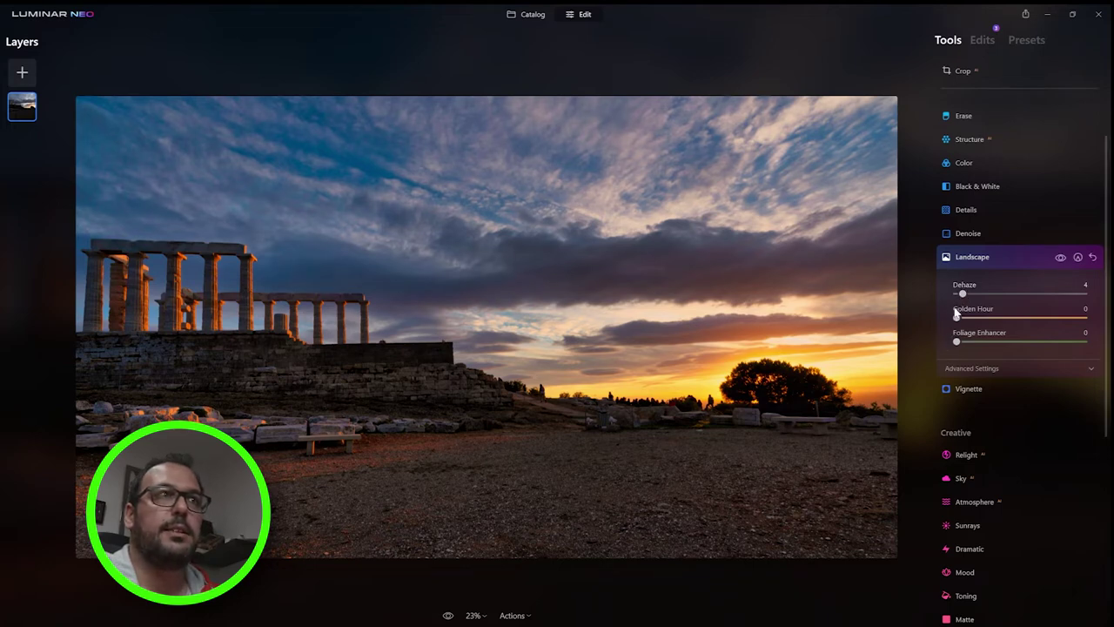
{"action": "left_click_drag", "start_coordinate": [958, 319], "coordinate": [1030, 321]}
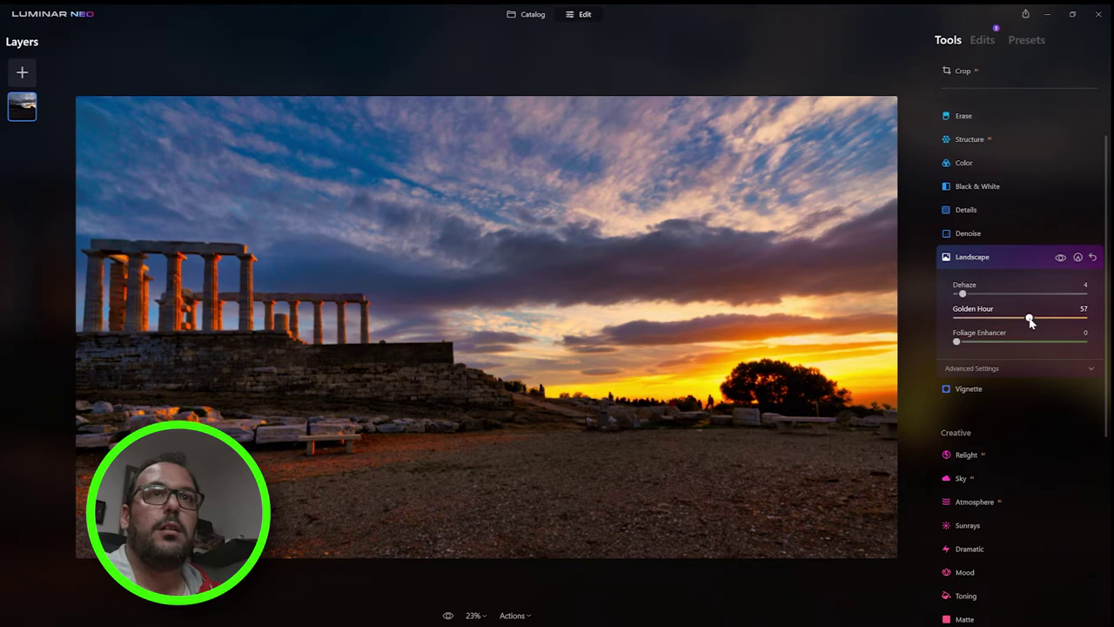
{"action": "left_click", "coordinate": [1078, 259]}
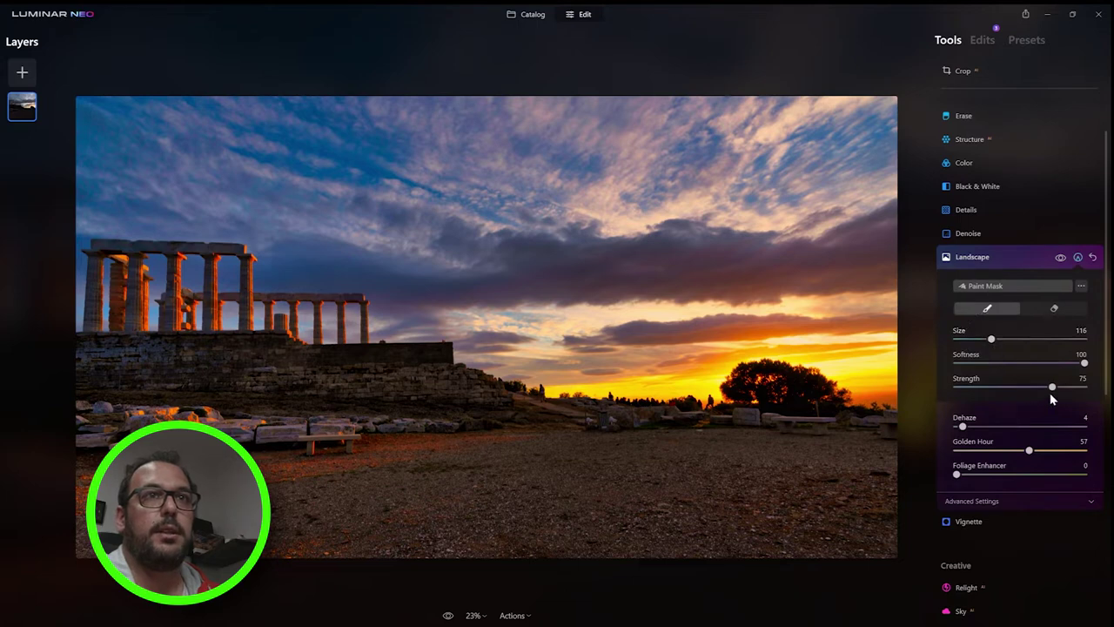
Paint the Landscape mask over the temple wall, then at strength 60 over the lower-right ground
{"action": "left_click_drag", "start_coordinate": [1052, 389], "coordinate": [1091, 388]}
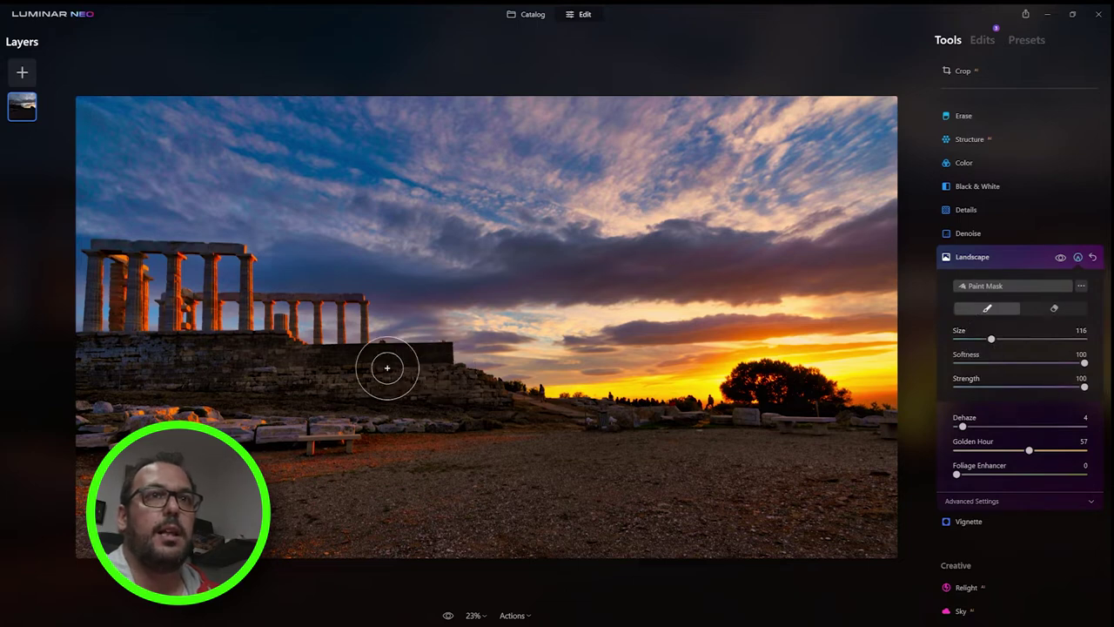
{"action": "mouse_move", "coordinate": [92, 363]}
{"action": "left_mouse_down"}
{"action": "mouse_move", "coordinate": [196, 370]}
{"action": "mouse_move", "coordinate": [85, 365]}
{"action": "mouse_move", "coordinate": [417, 378]}
{"action": "mouse_move", "coordinate": [399, 372]}
{"action": "mouse_move", "coordinate": [447, 378]}
{"action": "mouse_move", "coordinate": [471, 406]}
{"action": "mouse_move", "coordinate": [273, 435]}
{"action": "mouse_move", "coordinate": [107, 427]}
{"action": "mouse_move", "coordinate": [583, 448]}
{"action": "mouse_move", "coordinate": [348, 463]}
{"action": "mouse_move", "coordinate": [266, 497]}
{"action": "mouse_move", "coordinate": [318, 503]}
{"action": "mouse_move", "coordinate": [75, 536]}
{"action": "mouse_move", "coordinate": [397, 539]}
{"action": "mouse_move", "coordinate": [370, 516]}
{"action": "mouse_move", "coordinate": [424, 515]}
{"action": "mouse_move", "coordinate": [492, 532]}
{"action": "mouse_move", "coordinate": [173, 399]}
{"action": "mouse_move", "coordinate": [121, 355]}
{"action": "mouse_move", "coordinate": [137, 274]}
{"action": "mouse_move", "coordinate": [94, 329]}
{"action": "mouse_move", "coordinate": [166, 268]}
{"action": "mouse_move", "coordinate": [142, 270]}
{"action": "mouse_move", "coordinate": [168, 308]}
{"action": "mouse_move", "coordinate": [306, 329]}
{"action": "mouse_move", "coordinate": [264, 319]}
{"action": "mouse_move", "coordinate": [345, 315]}
{"action": "mouse_move", "coordinate": [337, 320]}
{"action": "mouse_move", "coordinate": [354, 343]}
{"action": "mouse_move", "coordinate": [184, 289]}
{"action": "mouse_move", "coordinate": [236, 295]}
{"action": "mouse_move", "coordinate": [201, 286]}
{"action": "mouse_move", "coordinate": [234, 278]}
{"action": "mouse_move", "coordinate": [244, 308]}
{"action": "mouse_move", "coordinate": [441, 370]}
{"action": "left_mouse_up"}
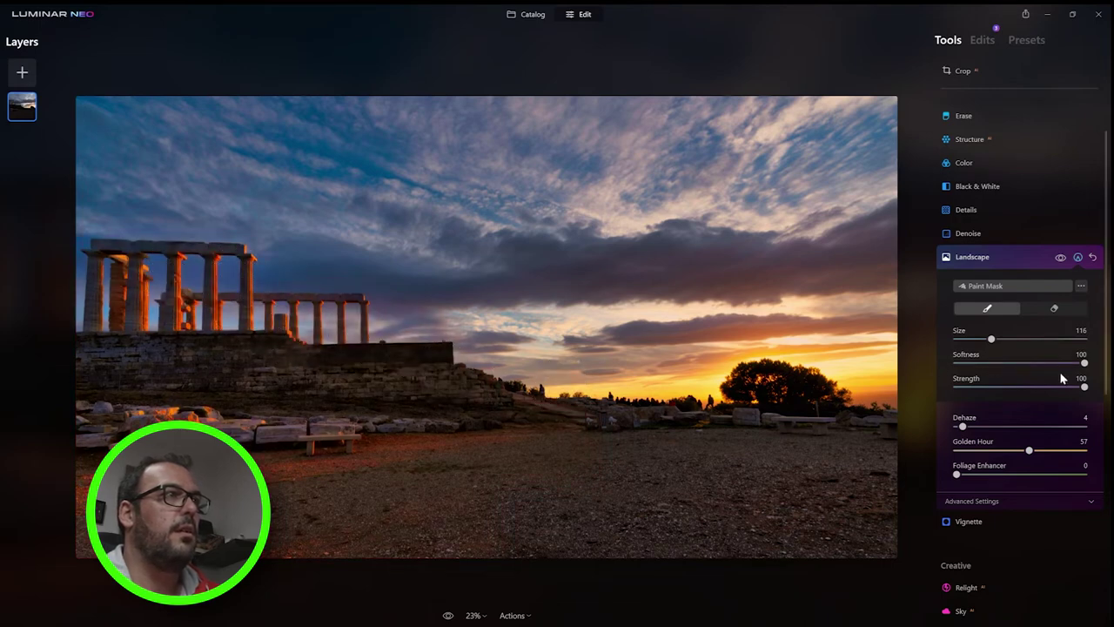
{"action": "left_click_drag", "start_coordinate": [1083, 386], "coordinate": [1034, 391]}
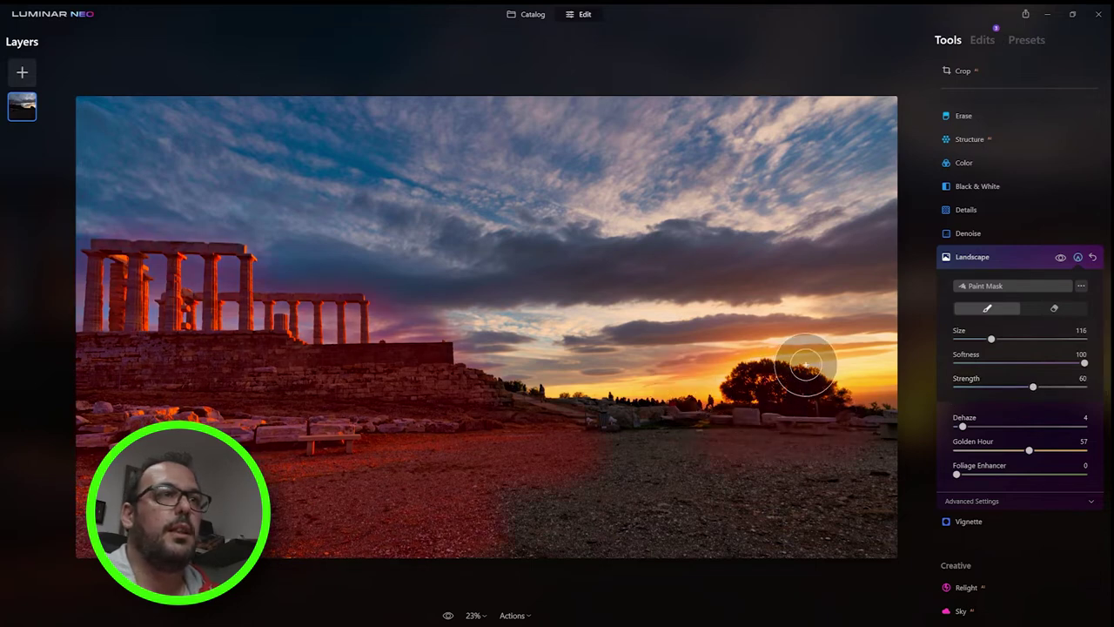
{"action": "mouse_move", "coordinate": [873, 500]}
{"action": "left_mouse_down"}
{"action": "mouse_move", "coordinate": [741, 544]}
{"action": "mouse_move", "coordinate": [615, 504]}
{"action": "left_mouse_up"}
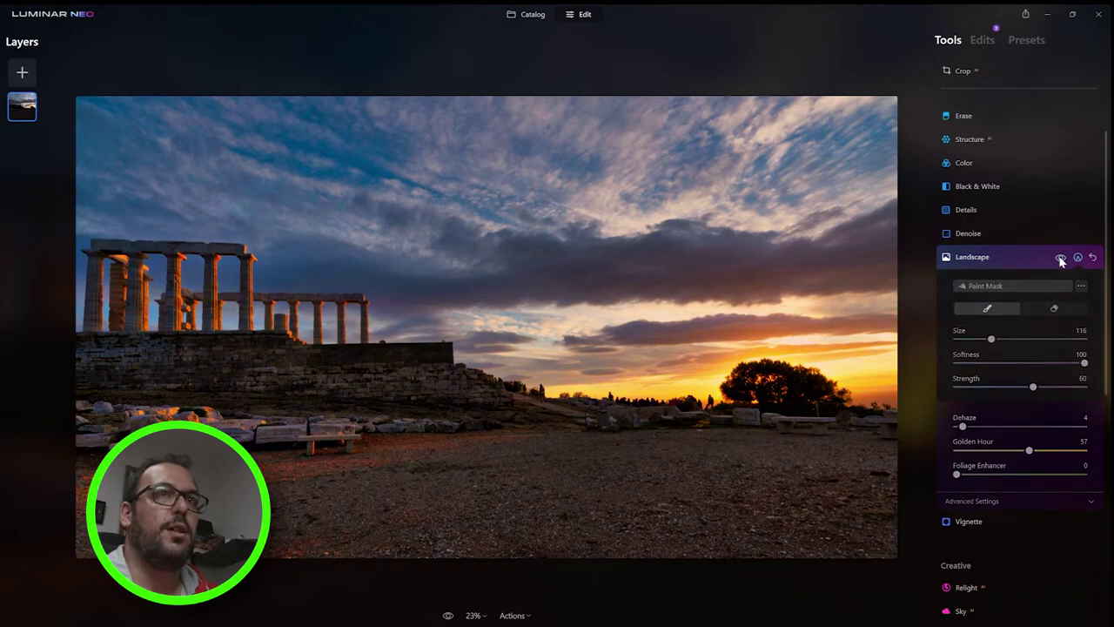
Collapse Landscape, review its values in the Edits list, and return to the Tools list
{"action": "left_click", "coordinate": [1014, 257]}
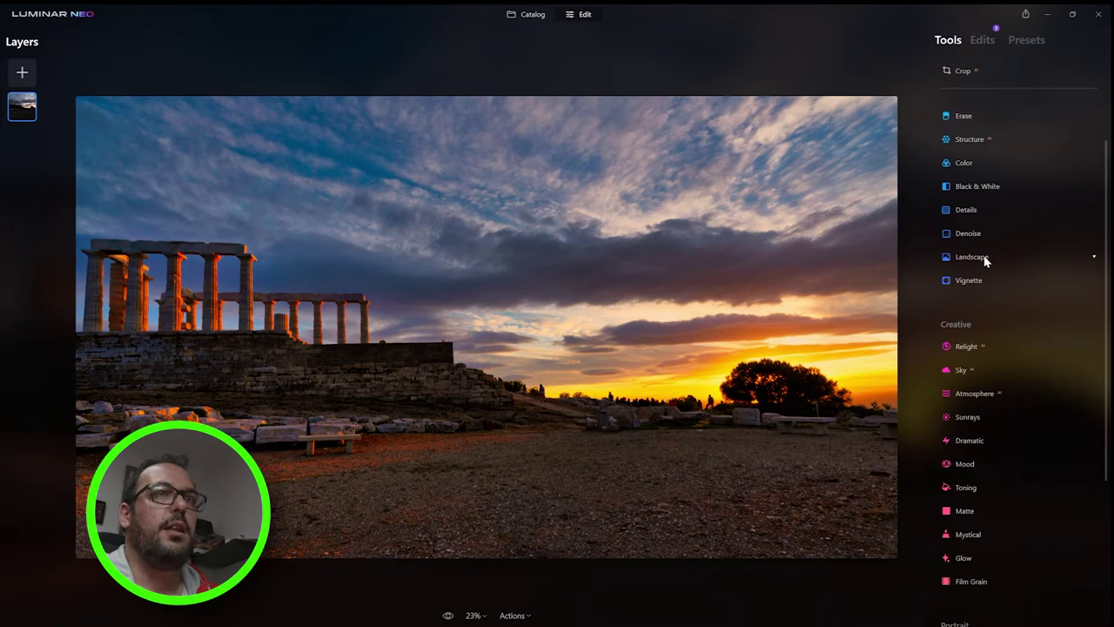
{"action": "left_click", "coordinate": [984, 258]}
{"action": "left_click", "coordinate": [977, 258]}
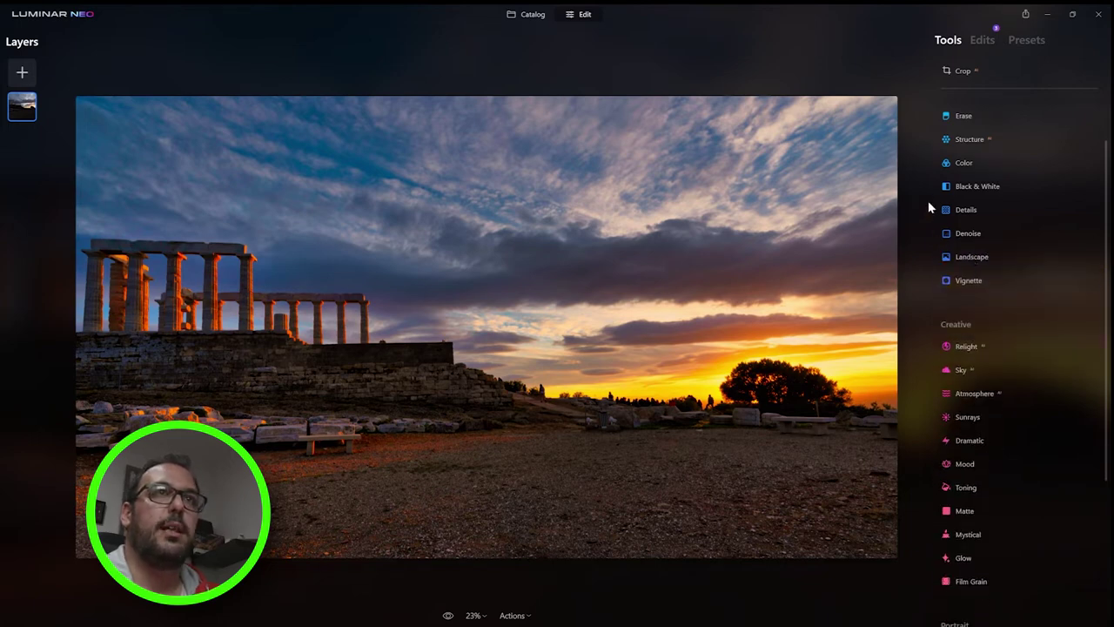
{"action": "left_click", "coordinate": [982, 41]}
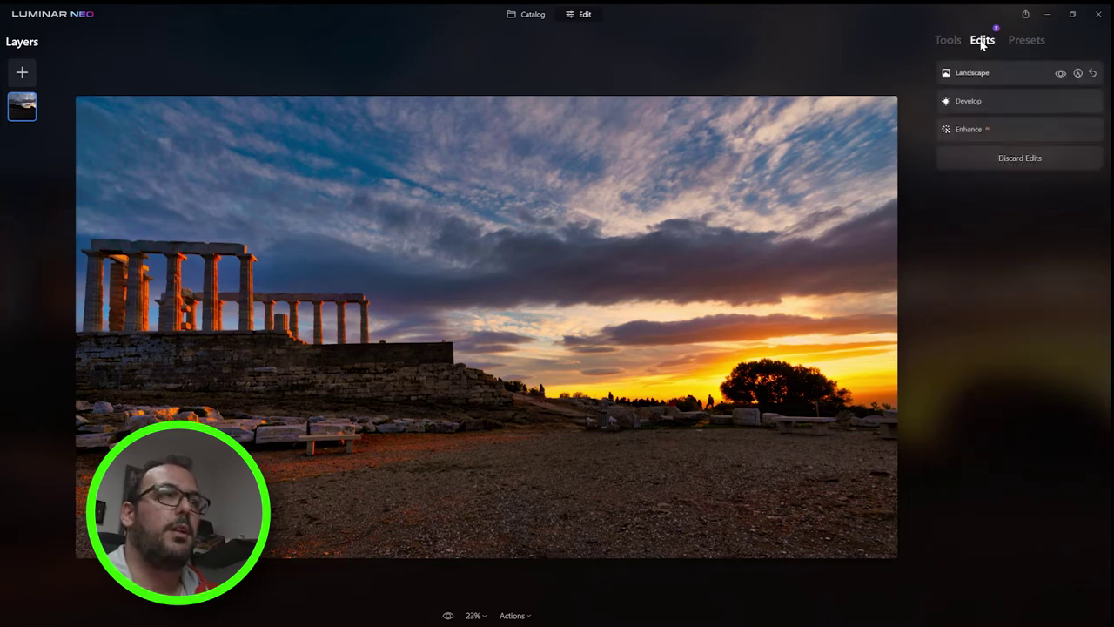
{"action": "left_click", "coordinate": [992, 75]}
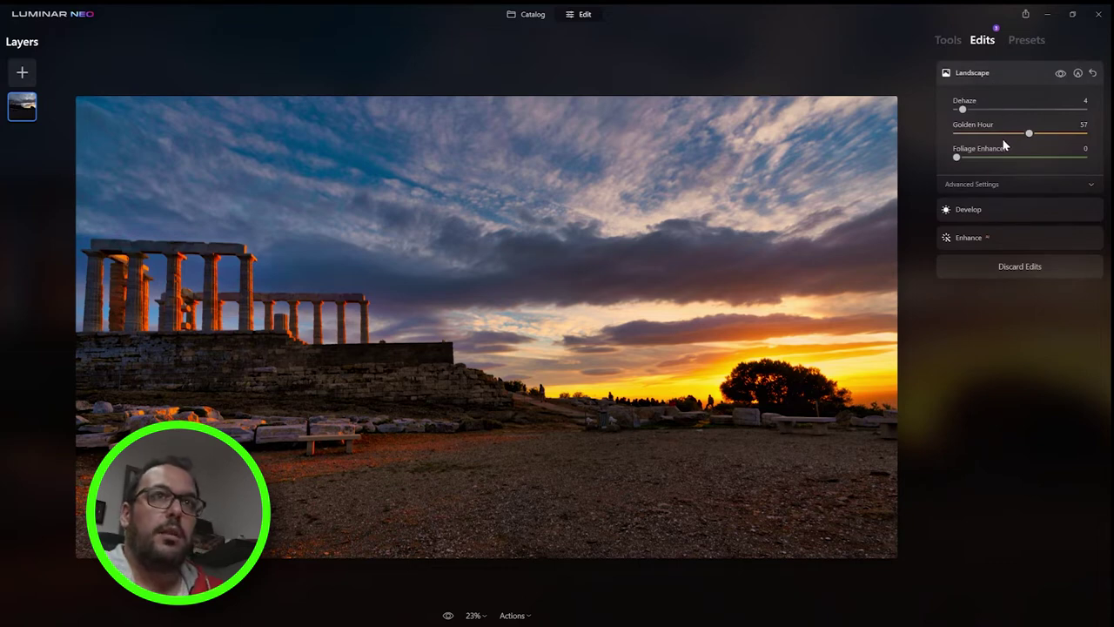
{"action": "left_click", "coordinate": [949, 42]}
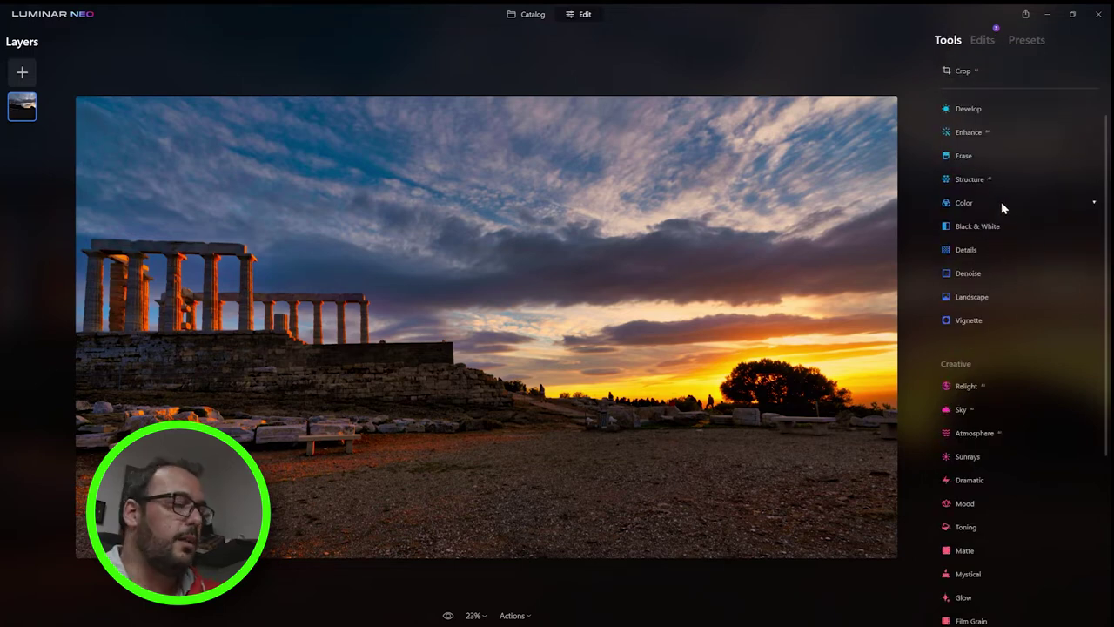
{"action": "scroll", "coordinate": [975, 263], "scroll_direction": "up", "scroll_amount": 1}
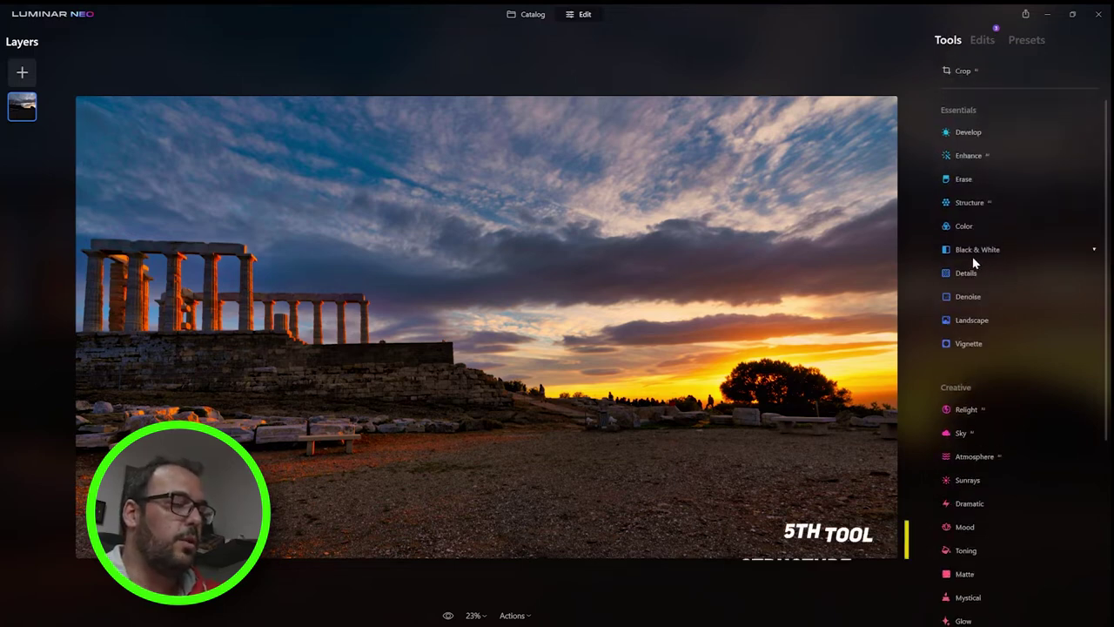
Set Structure AI Amount to 16 and Boost to 11
{"action": "left_click", "coordinate": [990, 201]}
{"action": "left_click_drag", "start_coordinate": [1018, 241], "coordinate": [1032, 247]}
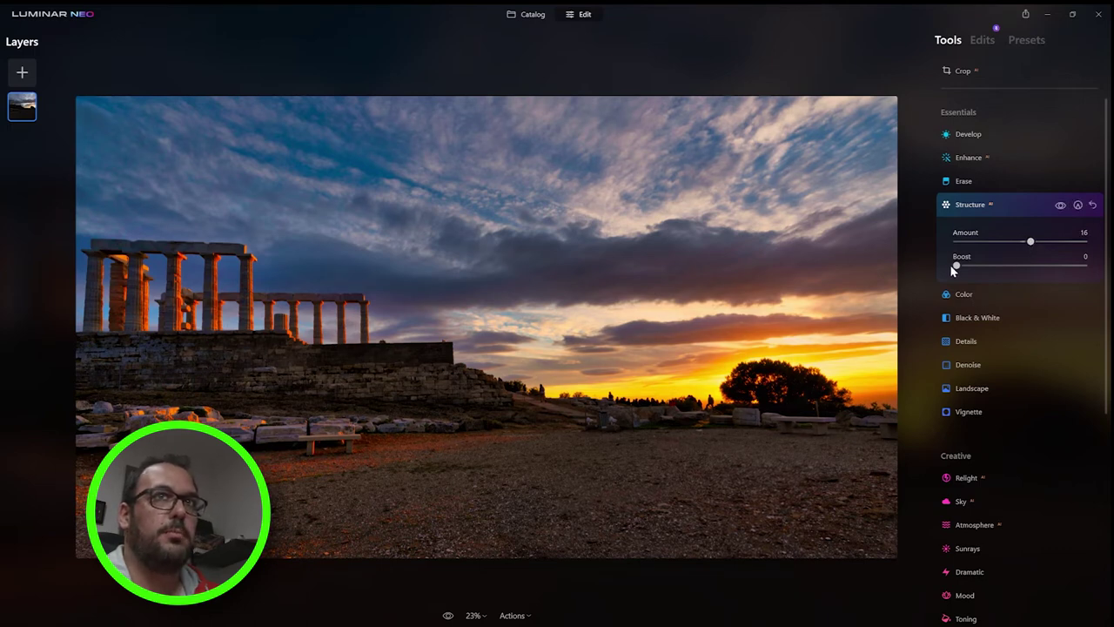
{"action": "left_click_drag", "start_coordinate": [957, 268], "coordinate": [962, 269]}
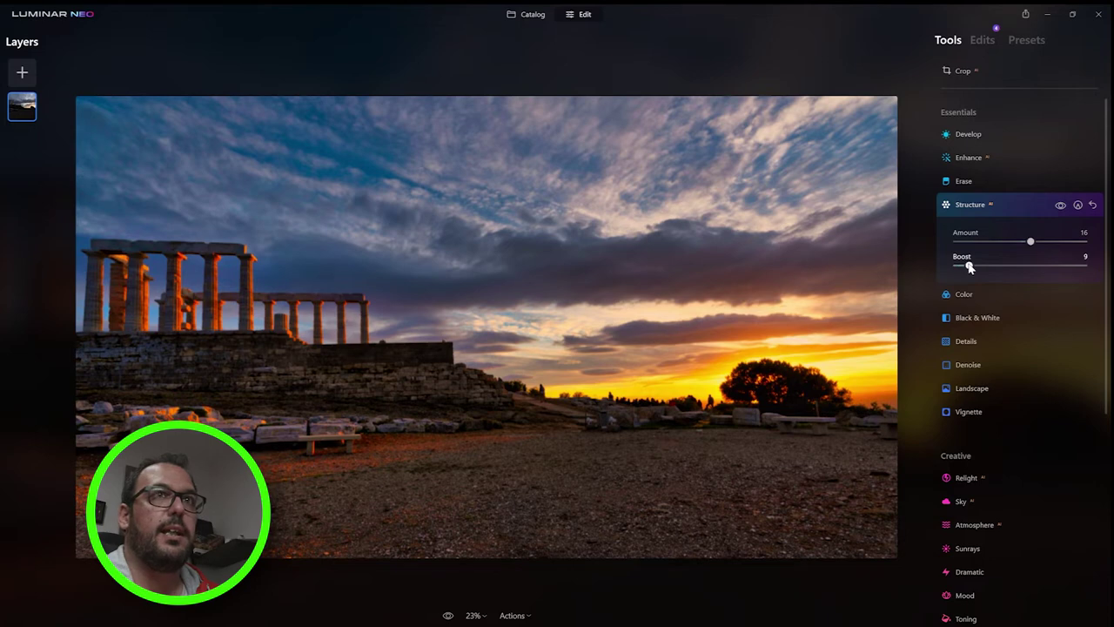
Add a paint mask to Structure and brush it across the sky at strength 98
{"action": "left_click", "coordinate": [1077, 205]}
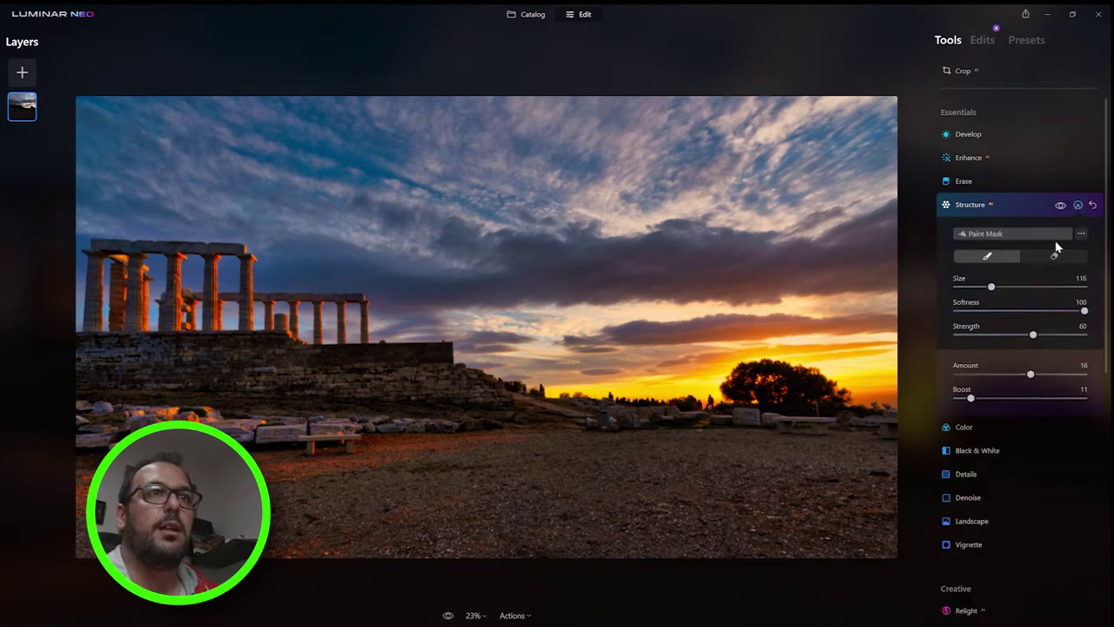
{"action": "left_click_drag", "start_coordinate": [1033, 335], "coordinate": [1082, 335]}
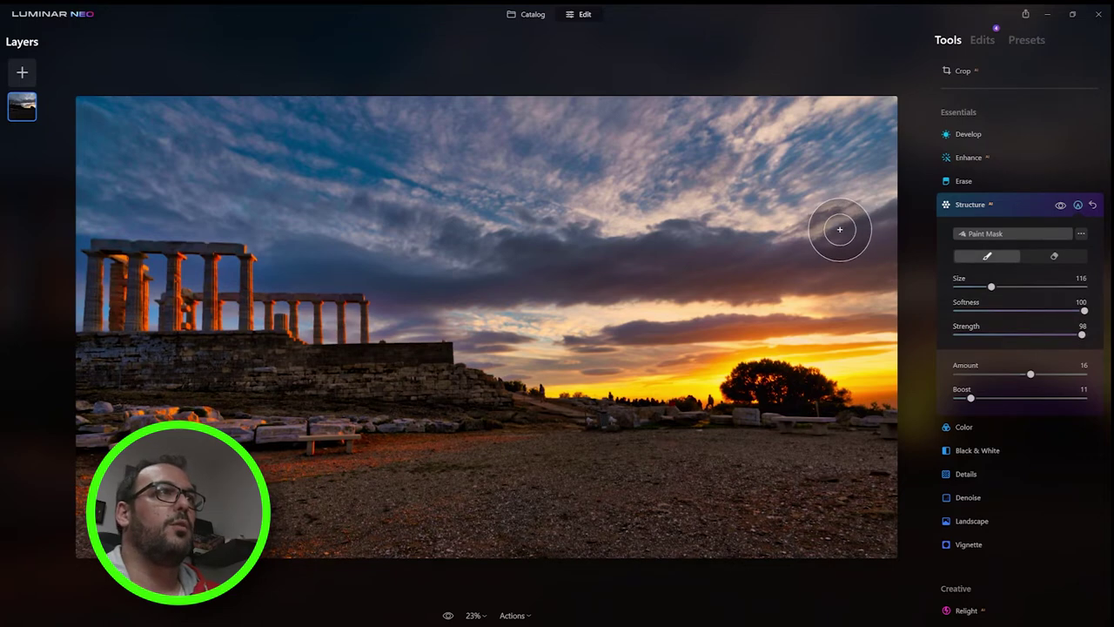
{"action": "mouse_move", "coordinate": [858, 201]}
{"action": "left_mouse_down"}
{"action": "mouse_move", "coordinate": [798, 216]}
{"action": "mouse_move", "coordinate": [853, 153]}
{"action": "mouse_move", "coordinate": [759, 191]}
{"action": "mouse_move", "coordinate": [824, 144]}
{"action": "mouse_move", "coordinate": [884, 146]}
{"action": "mouse_move", "coordinate": [859, 143]}
{"action": "mouse_move", "coordinate": [875, 119]}
{"action": "mouse_move", "coordinate": [885, 146]}
{"action": "mouse_move", "coordinate": [856, 126]}
{"action": "mouse_move", "coordinate": [384, 127]}
{"action": "mouse_move", "coordinate": [720, 108]}
{"action": "mouse_move", "coordinate": [107, 126]}
{"action": "mouse_move", "coordinate": [131, 138]}
{"action": "mouse_move", "coordinate": [279, 144]}
{"action": "mouse_move", "coordinate": [86, 156]}
{"action": "mouse_move", "coordinate": [60, 130]}
{"action": "mouse_move", "coordinate": [140, 99]}
{"action": "mouse_move", "coordinate": [77, 134]}
{"action": "mouse_move", "coordinate": [82, 173]}
{"action": "mouse_move", "coordinate": [405, 209]}
{"action": "mouse_move", "coordinate": [339, 199]}
{"action": "mouse_move", "coordinate": [274, 164]}
{"action": "mouse_move", "coordinate": [349, 155]}
{"action": "mouse_move", "coordinate": [461, 171]}
{"action": "mouse_move", "coordinate": [336, 199]}
{"action": "mouse_move", "coordinate": [354, 236]}
{"action": "mouse_move", "coordinate": [453, 258]}
{"action": "mouse_move", "coordinate": [541, 256]}
{"action": "mouse_move", "coordinate": [438, 194]}
{"action": "mouse_move", "coordinate": [688, 183]}
{"action": "mouse_move", "coordinate": [547, 196]}
{"action": "mouse_move", "coordinate": [786, 214]}
{"action": "mouse_move", "coordinate": [595, 242]}
{"action": "mouse_move", "coordinate": [582, 262]}
{"action": "mouse_move", "coordinate": [648, 270]}
{"action": "mouse_move", "coordinate": [537, 301]}
{"action": "mouse_move", "coordinate": [526, 321]}
{"action": "mouse_move", "coordinate": [628, 311]}
{"action": "mouse_move", "coordinate": [536, 312]}
{"action": "mouse_move", "coordinate": [549, 331]}
{"action": "mouse_move", "coordinate": [898, 285]}
{"action": "mouse_move", "coordinate": [878, 306]}
{"action": "mouse_move", "coordinate": [888, 303]}
{"action": "mouse_move", "coordinate": [892, 249]}
{"action": "mouse_move", "coordinate": [889, 268]}
{"action": "mouse_move", "coordinate": [838, 256]}
{"action": "mouse_move", "coordinate": [857, 234]}
{"action": "mouse_move", "coordinate": [779, 274]}
{"action": "mouse_move", "coordinate": [733, 249]}
{"action": "mouse_move", "coordinate": [872, 166]}
{"action": "mouse_move", "coordinate": [908, 226]}
{"action": "left_mouse_up"}
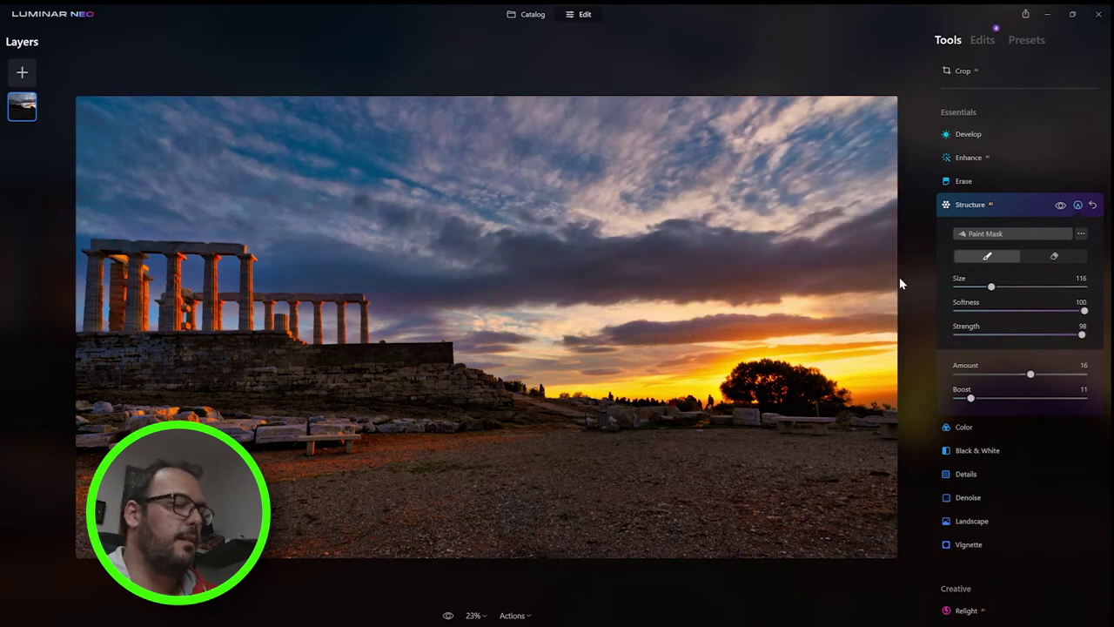
Check the Color tool (Vibrance 5, Saturation 0), then scroll down to the Creative tools
{"action": "left_click", "coordinate": [1000, 203]}
{"action": "left_click", "coordinate": [966, 225]}
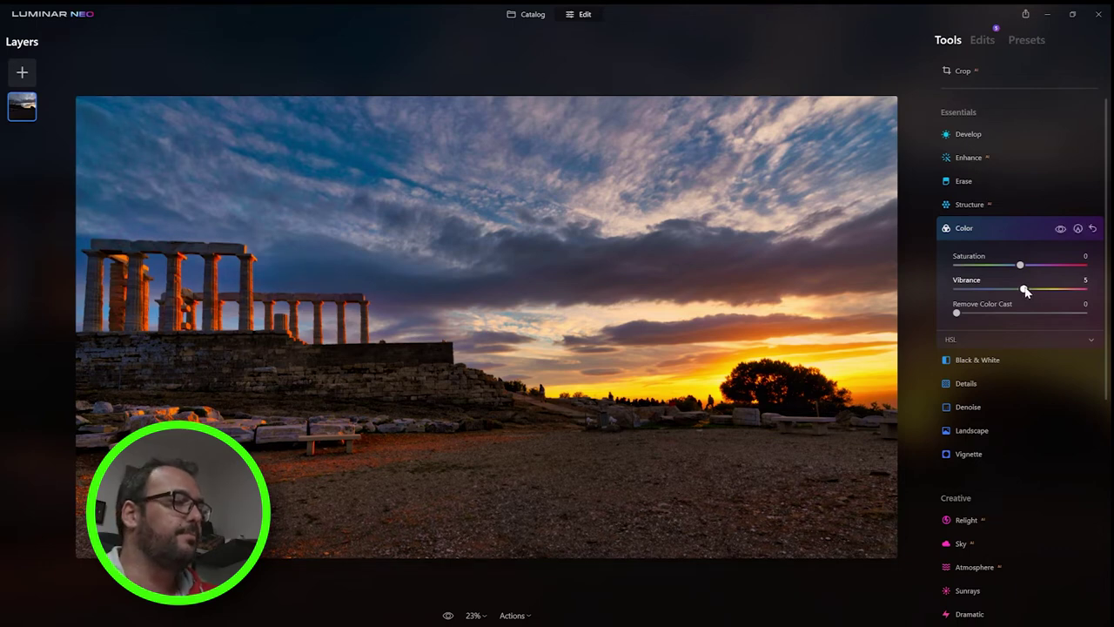
{"action": "left_click", "coordinate": [979, 230]}
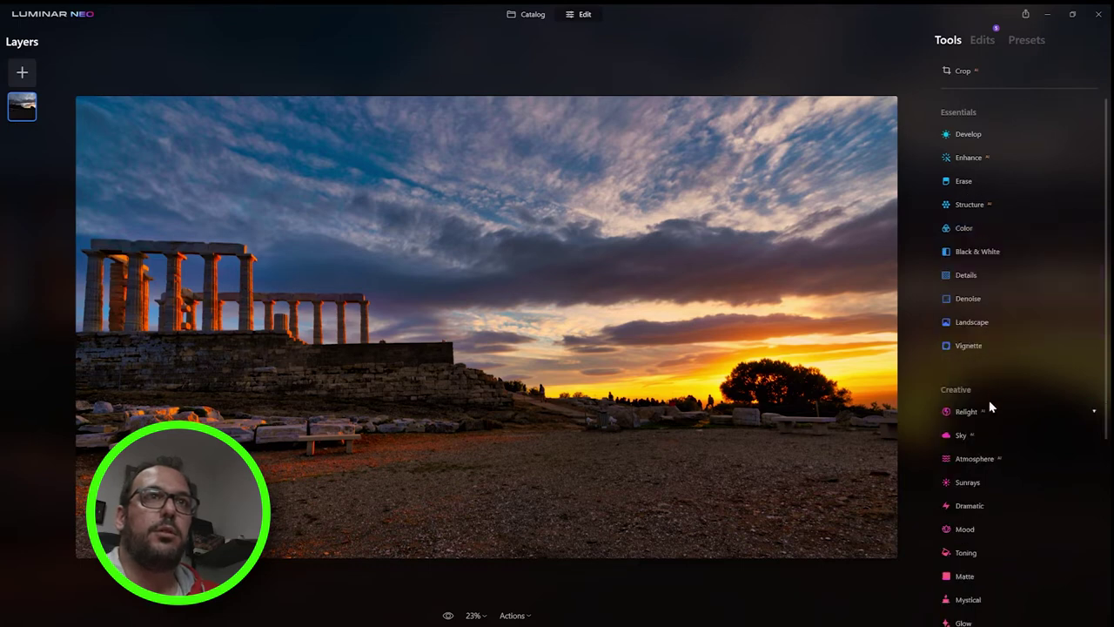
{"action": "scroll", "coordinate": [986, 382], "scroll_direction": "down", "scroll_amount": 4}
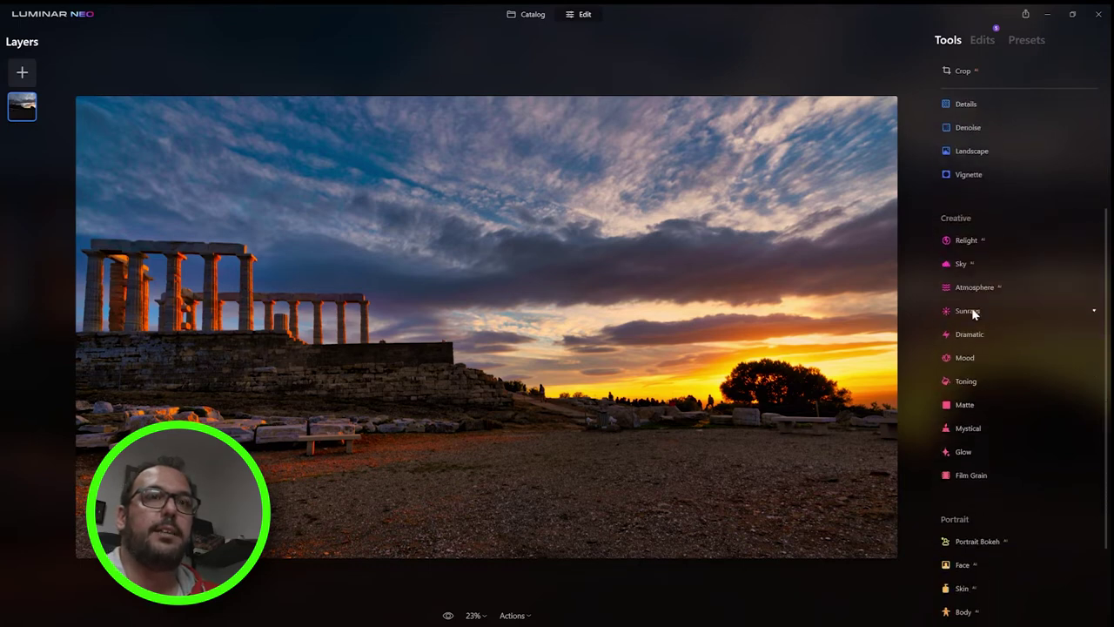
Set Relight to Brightness Near 0, Brightness Far -28 and Depth 83
{"action": "left_click", "coordinate": [968, 221]}
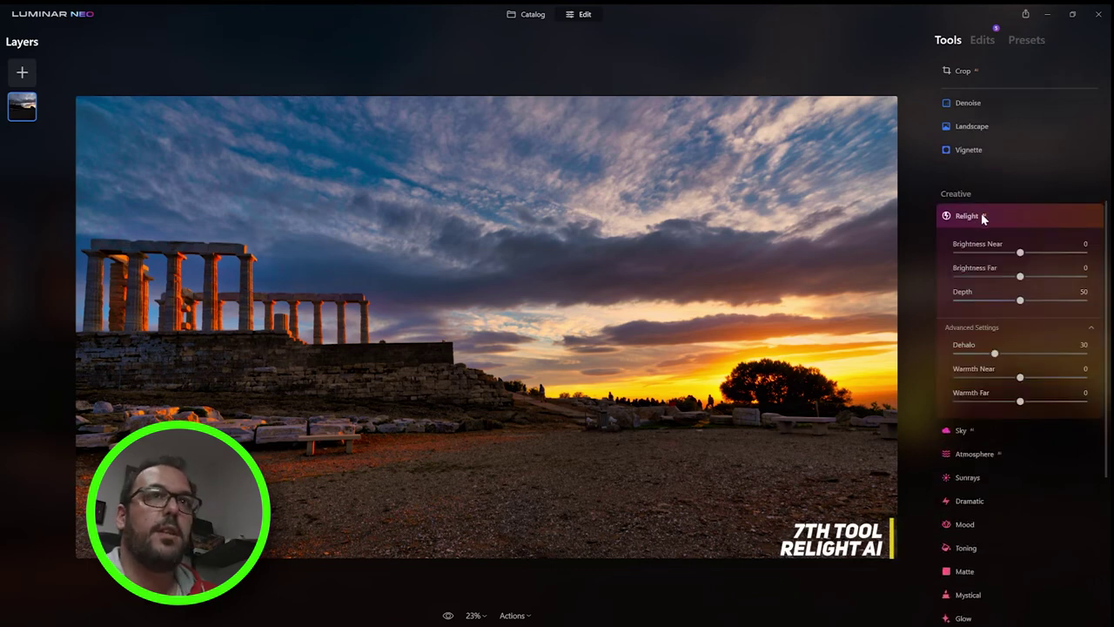
{"action": "left_click_drag", "start_coordinate": [1020, 252], "coordinate": [1019, 251]}
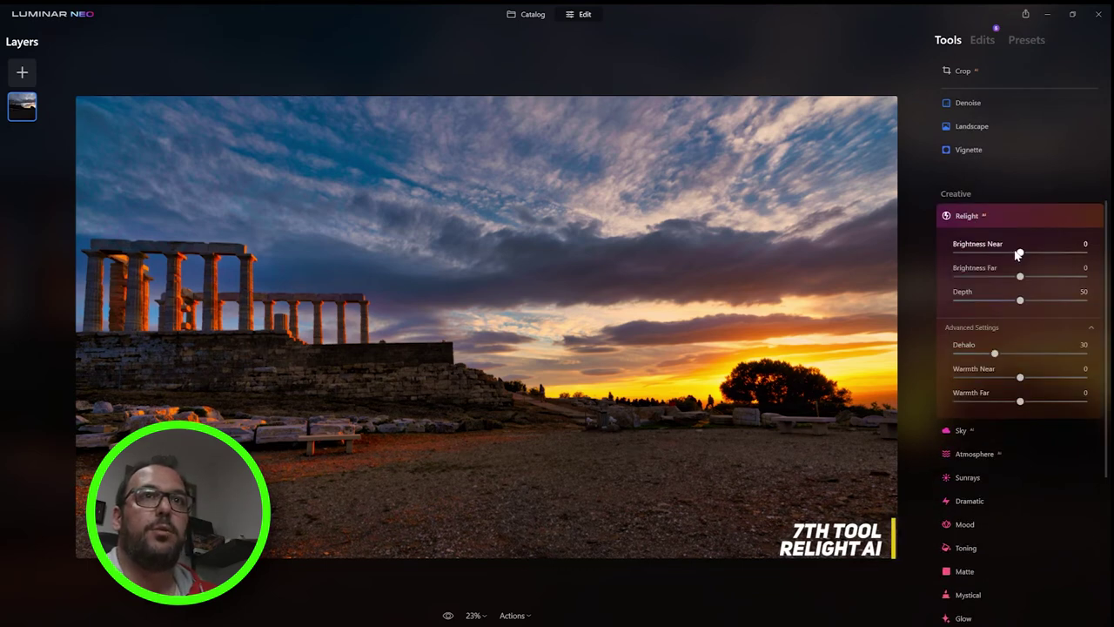
{"action": "left_click", "coordinate": [1020, 278]}
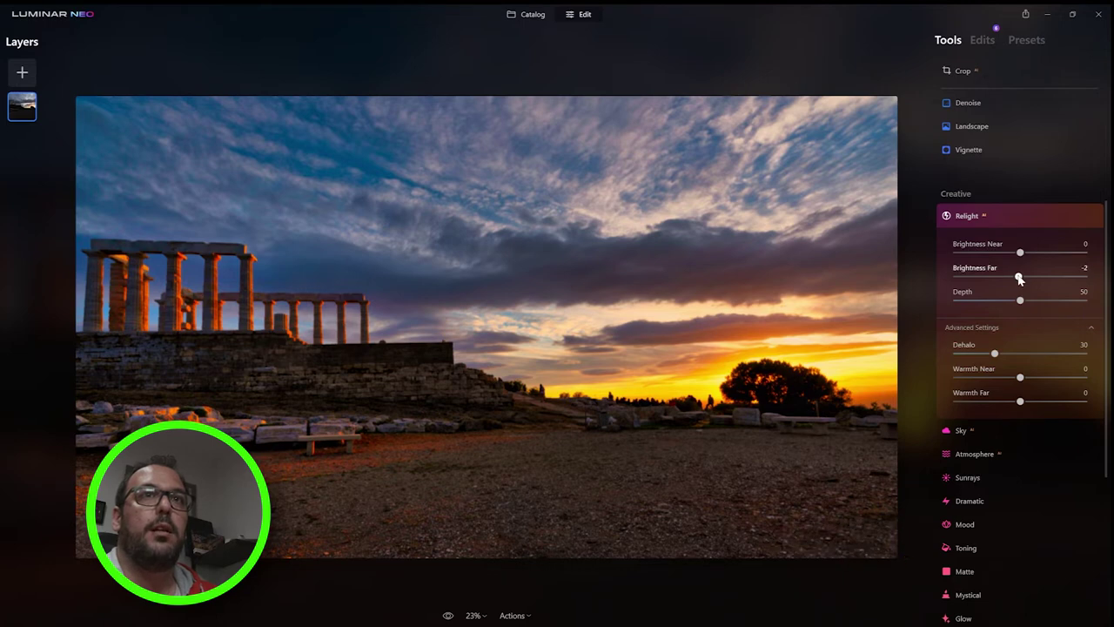
{"action": "left_click_drag", "start_coordinate": [1016, 278], "coordinate": [1013, 278]}
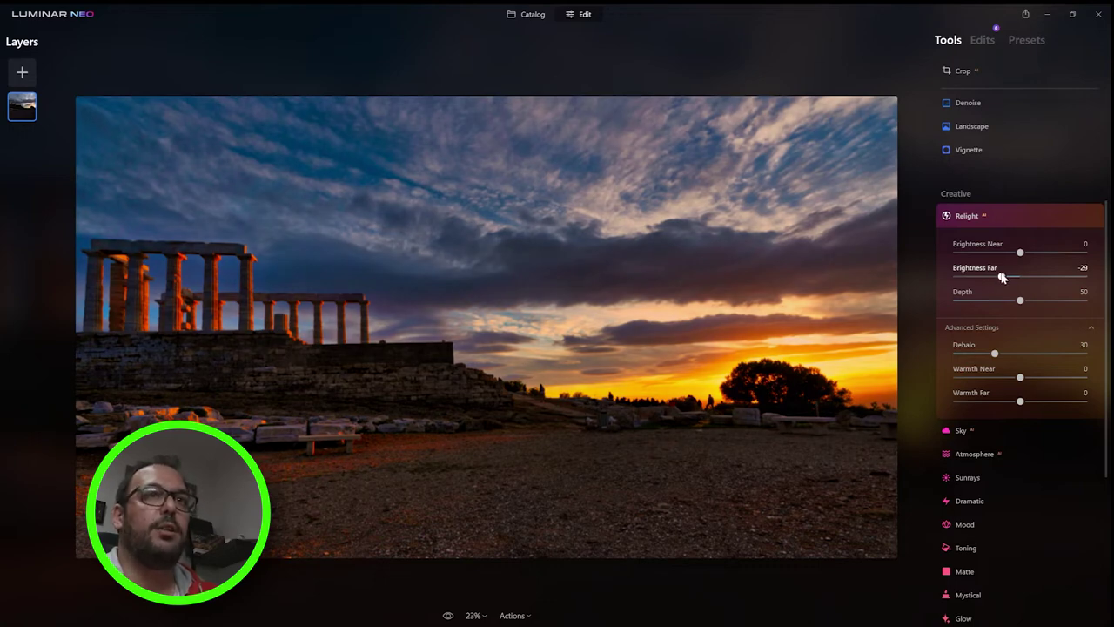
{"action": "left_click_drag", "start_coordinate": [1003, 277], "coordinate": [1002, 277]}
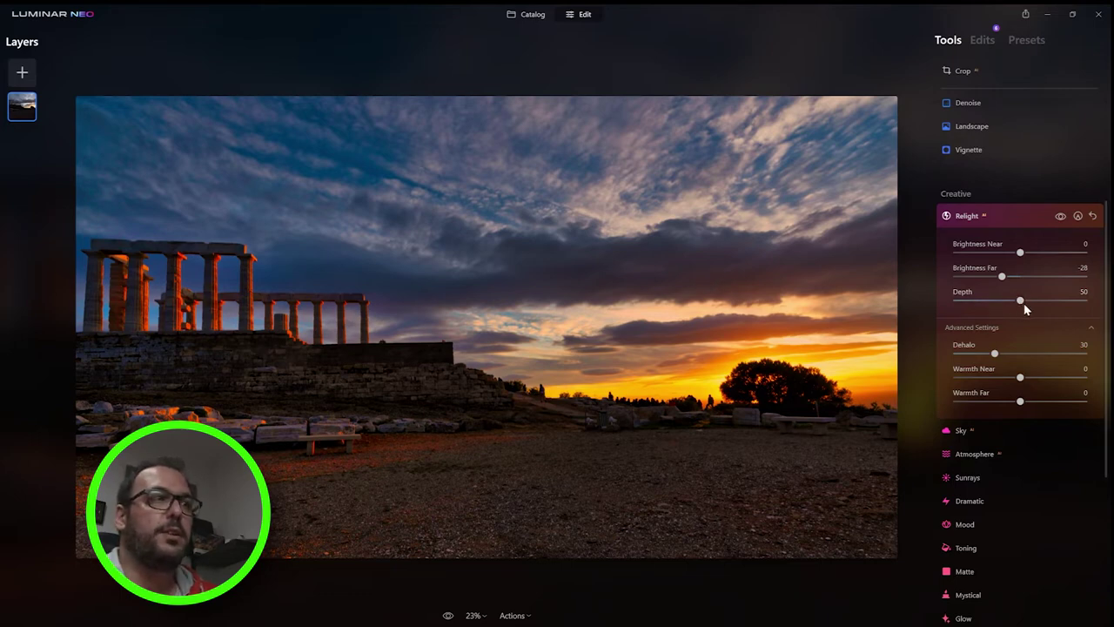
{"action": "left_click_drag", "start_coordinate": [1020, 302], "coordinate": [1080, 303]}
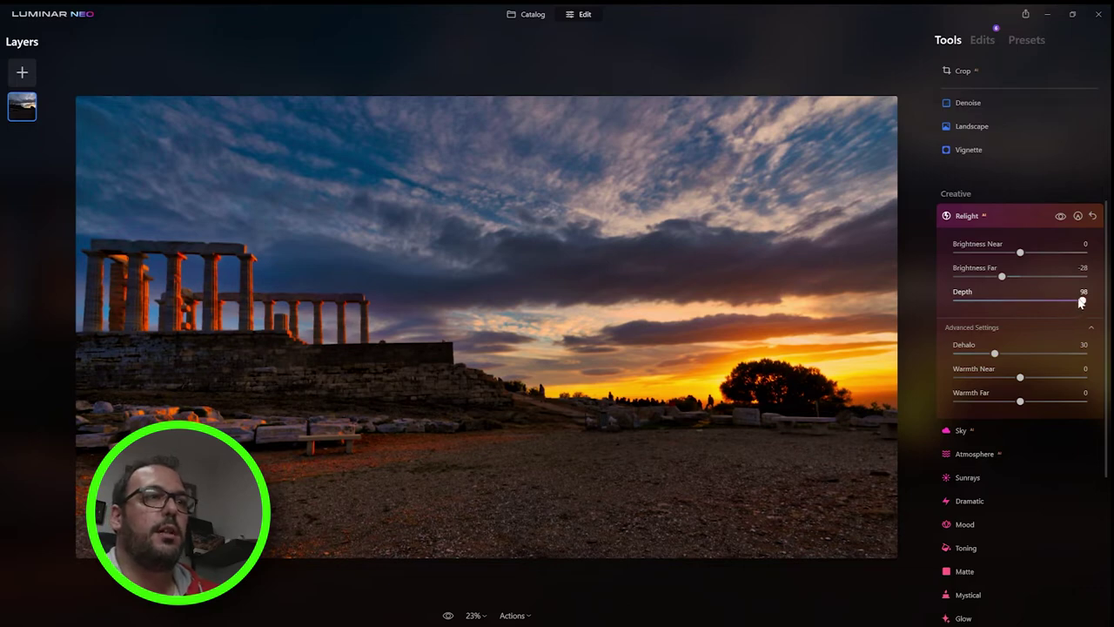
{"action": "left_click_drag", "start_coordinate": [1080, 301], "coordinate": [986, 304]}
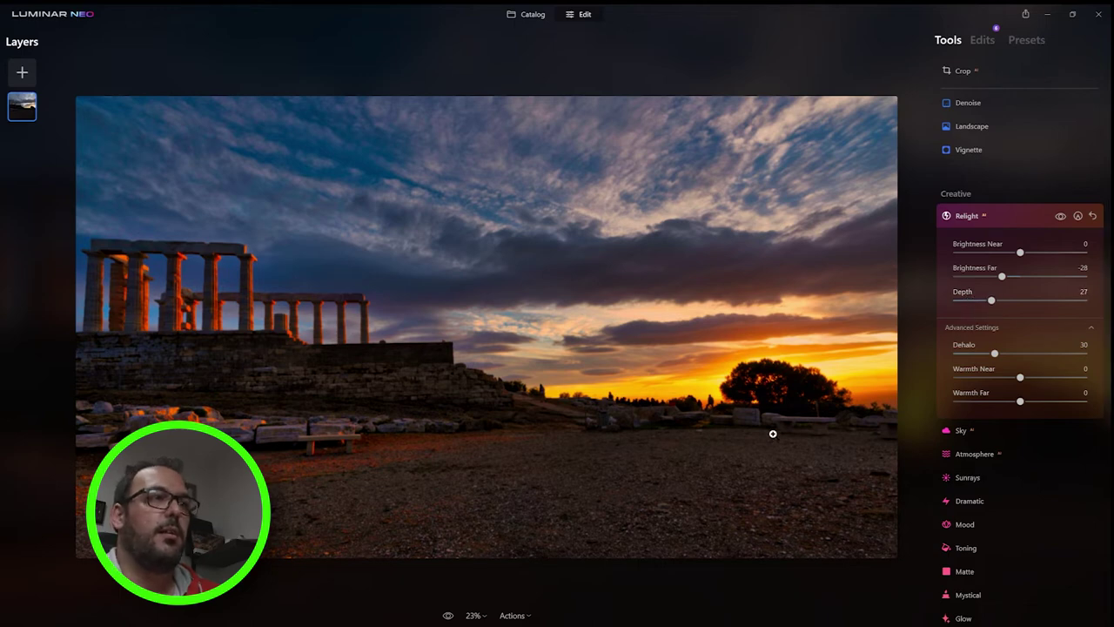
{"action": "left_click_drag", "start_coordinate": [990, 300], "coordinate": [1099, 299]}
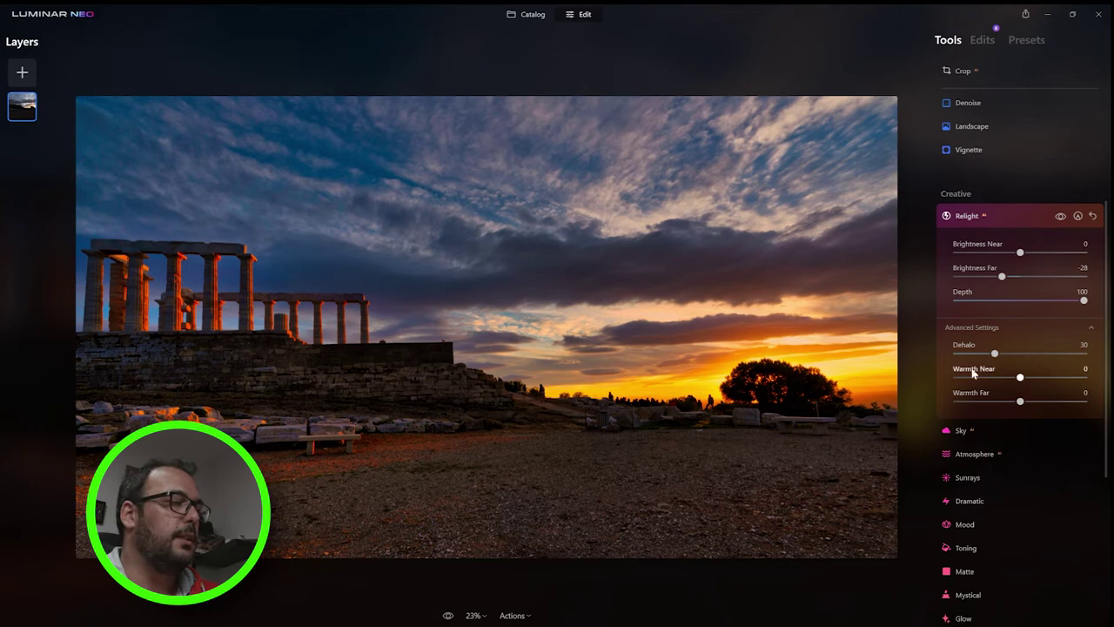
{"action": "left_click_drag", "start_coordinate": [1083, 302], "coordinate": [1063, 303]}
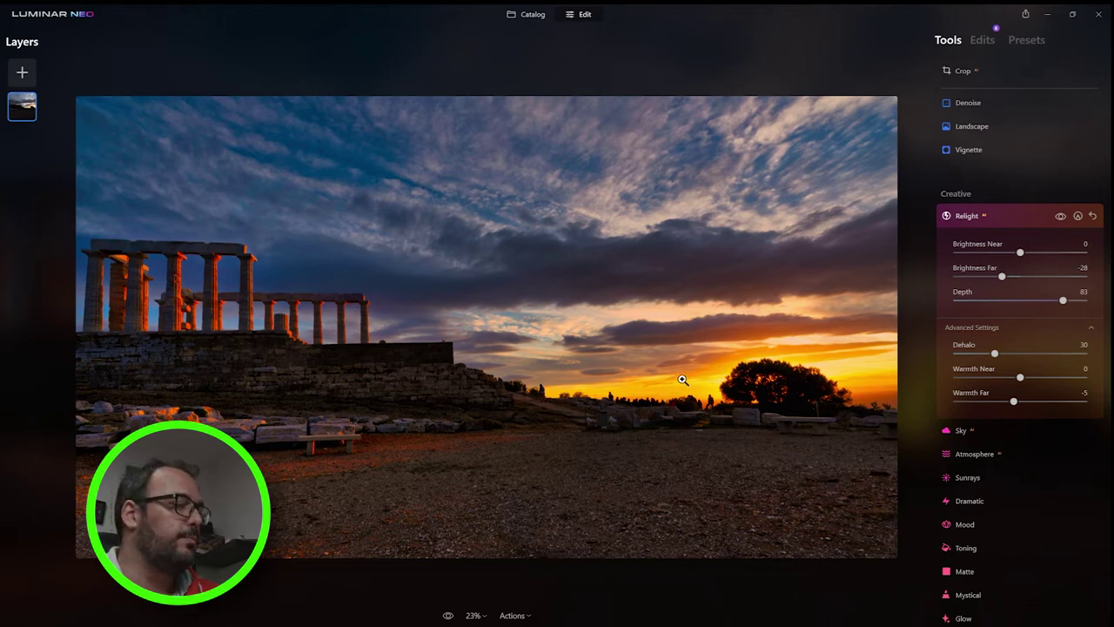
{"action": "left_click", "coordinate": [987, 216]}
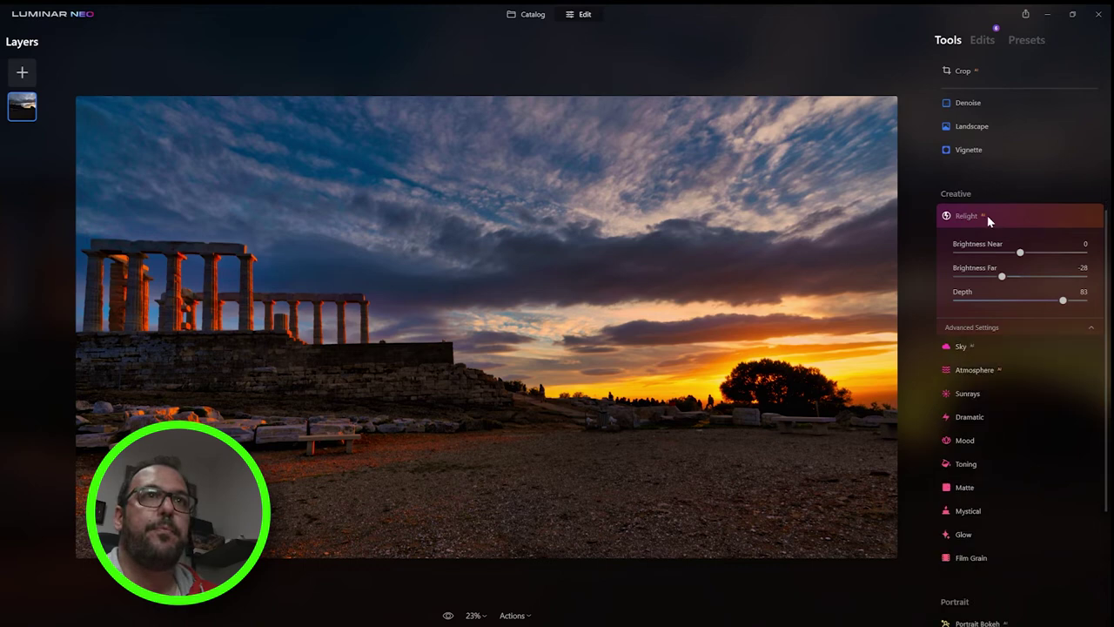
Apply the Santa Barbara LUT from Cinematic Toning in the Mood tool at Amount 30
{"action": "left_click", "coordinate": [968, 333]}
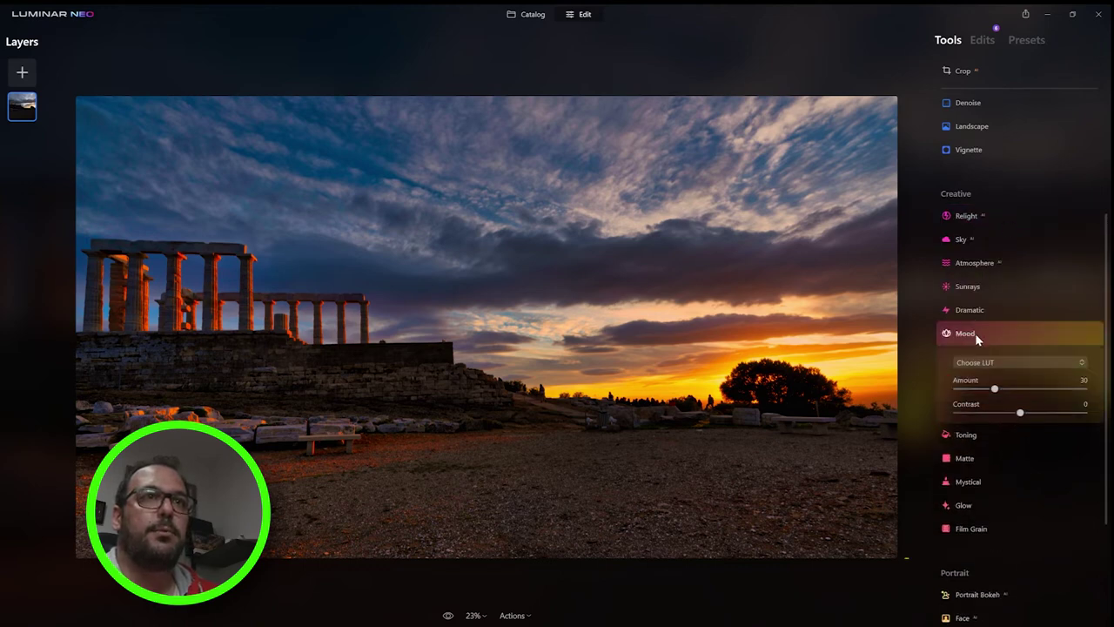
{"action": "left_click", "coordinate": [1000, 364]}
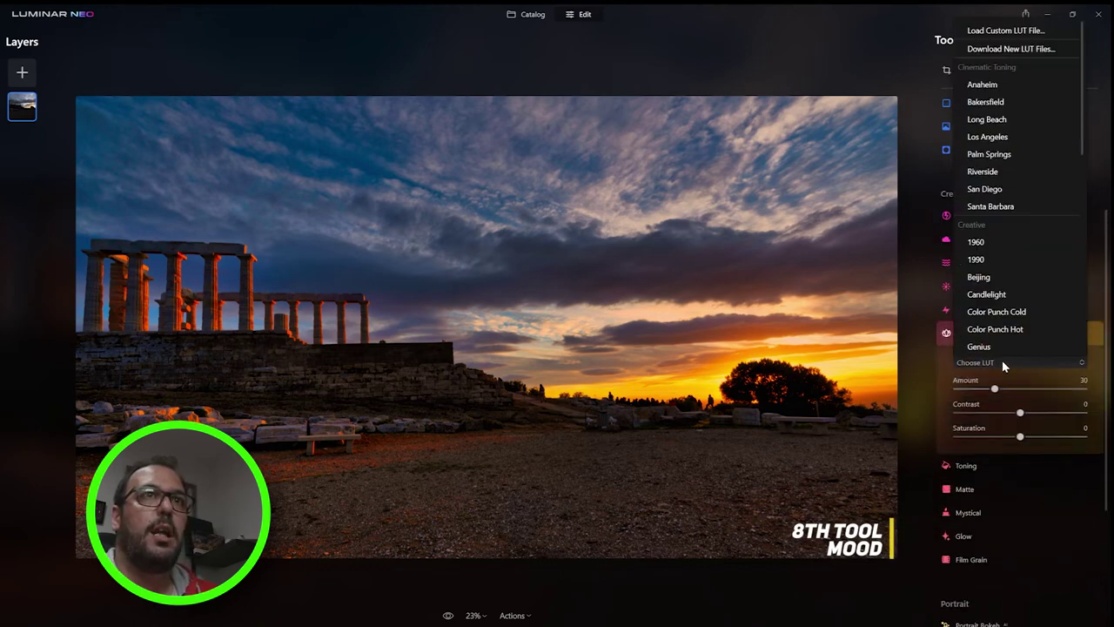
{"action": "left_click", "coordinate": [1011, 206]}
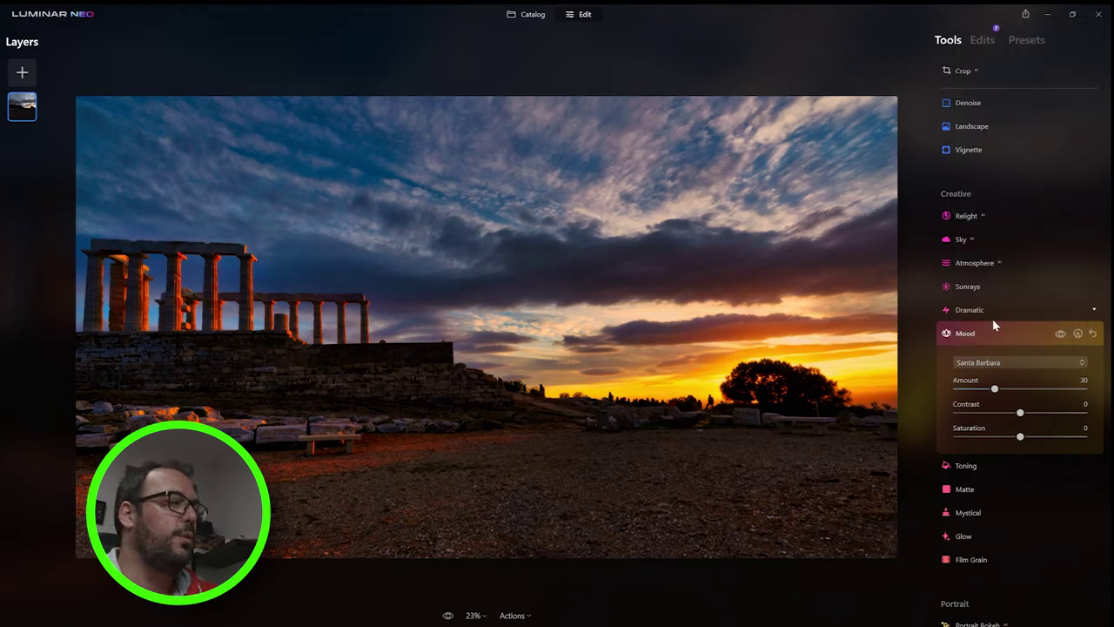
Paint a Mood mask over the temple base and foreground ground (strength 86, softness 83), then compare before and after
{"action": "left_click", "coordinate": [1078, 335]}
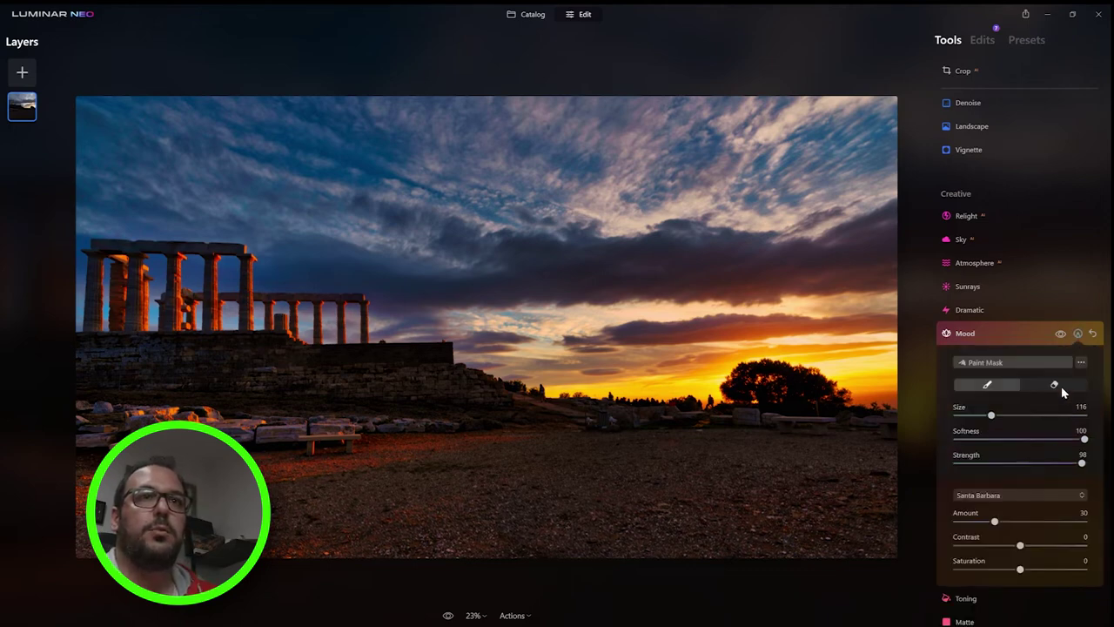
{"action": "left_click_drag", "start_coordinate": [1083, 464], "coordinate": [1066, 462]}
{"action": "left_click", "coordinate": [1062, 438]}
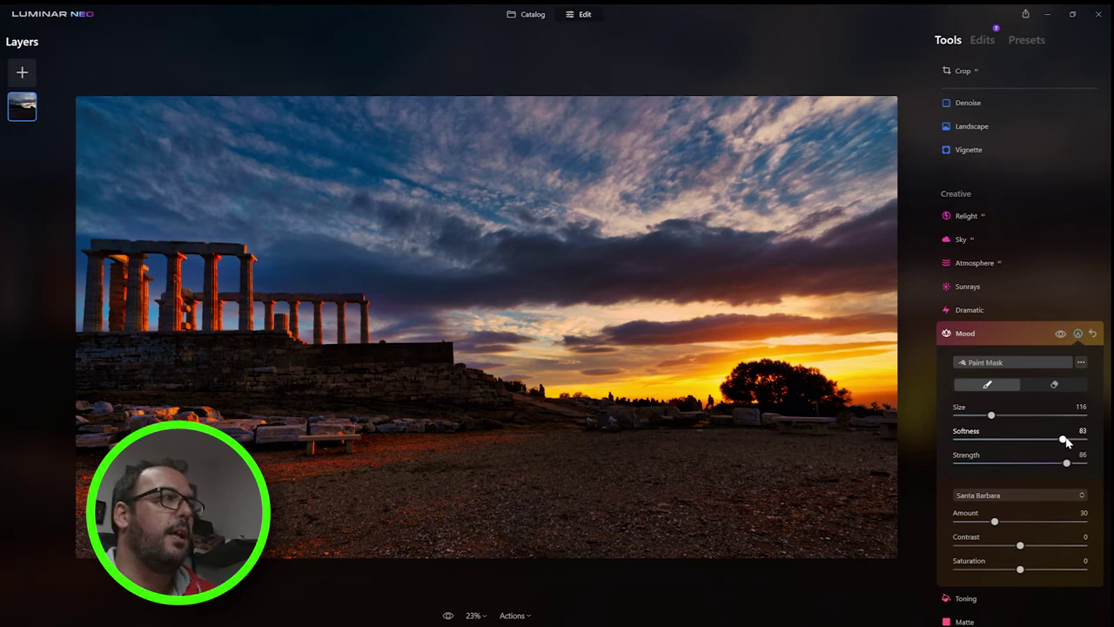
{"action": "mouse_move", "coordinate": [199, 336]}
{"action": "left_mouse_down"}
{"action": "mouse_move", "coordinate": [153, 358]}
{"action": "mouse_move", "coordinate": [119, 416]}
{"action": "mouse_move", "coordinate": [168, 435]}
{"action": "mouse_move", "coordinate": [92, 476]}
{"action": "mouse_move", "coordinate": [358, 409]}
{"action": "mouse_move", "coordinate": [263, 389]}
{"action": "mouse_move", "coordinate": [478, 376]}
{"action": "mouse_move", "coordinate": [123, 474]}
{"action": "mouse_move", "coordinate": [420, 462]}
{"action": "mouse_move", "coordinate": [201, 517]}
{"action": "mouse_move", "coordinate": [117, 519]}
{"action": "mouse_move", "coordinate": [185, 522]}
{"action": "mouse_move", "coordinate": [59, 526]}
{"action": "mouse_move", "coordinate": [181, 546]}
{"action": "mouse_move", "coordinate": [405, 548]}
{"action": "mouse_move", "coordinate": [867, 512]}
{"action": "mouse_move", "coordinate": [812, 542]}
{"action": "mouse_move", "coordinate": [856, 438]}
{"action": "mouse_move", "coordinate": [686, 493]}
{"action": "mouse_move", "coordinate": [508, 505]}
{"action": "mouse_move", "coordinate": [523, 481]}
{"action": "mouse_move", "coordinate": [672, 472]}
{"action": "mouse_move", "coordinate": [790, 452]}
{"action": "mouse_move", "coordinate": [855, 426]}
{"action": "mouse_move", "coordinate": [473, 437]}
{"action": "mouse_move", "coordinate": [404, 421]}
{"action": "mouse_move", "coordinate": [640, 418]}
{"action": "mouse_move", "coordinate": [842, 388]}
{"action": "mouse_move", "coordinate": [643, 389]}
{"action": "mouse_move", "coordinate": [835, 374]}
{"action": "mouse_move", "coordinate": [874, 373]}
{"action": "mouse_move", "coordinate": [889, 395]}
{"action": "mouse_move", "coordinate": [878, 362]}
{"action": "mouse_move", "coordinate": [757, 385]}
{"action": "mouse_move", "coordinate": [611, 383]}
{"action": "mouse_move", "coordinate": [853, 357]}
{"action": "mouse_move", "coordinate": [778, 350]}
{"action": "mouse_move", "coordinate": [441, 401]}
{"action": "mouse_move", "coordinate": [571, 392]}
{"action": "mouse_move", "coordinate": [442, 391]}
{"action": "mouse_move", "coordinate": [264, 360]}
{"action": "mouse_move", "coordinate": [300, 334]}
{"action": "mouse_move", "coordinate": [362, 327]}
{"action": "mouse_move", "coordinate": [169, 310]}
{"action": "mouse_move", "coordinate": [39, 325]}
{"action": "mouse_move", "coordinate": [286, 351]}
{"action": "mouse_move", "coordinate": [338, 392]}
{"action": "mouse_move", "coordinate": [654, 386]}
{"action": "mouse_move", "coordinate": [794, 364]}
{"action": "mouse_move", "coordinate": [293, 473]}
{"action": "left_mouse_up"}
{"action": "left_click_drag", "start_coordinate": [530, 467], "coordinate": [777, 416]}
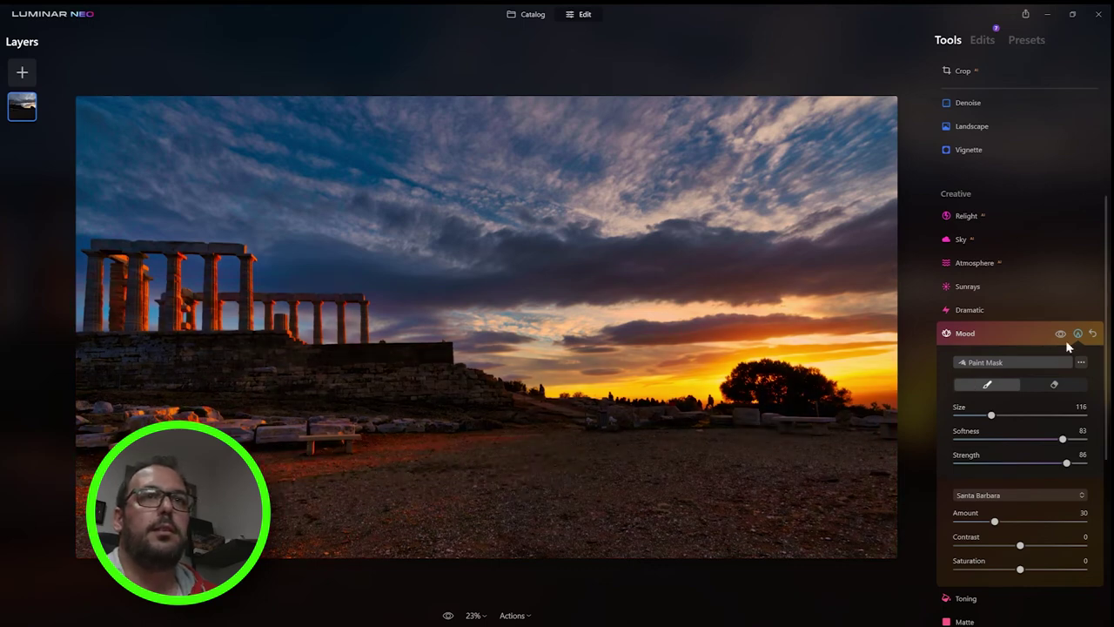
{"action": "left_click", "coordinate": [1061, 334]}
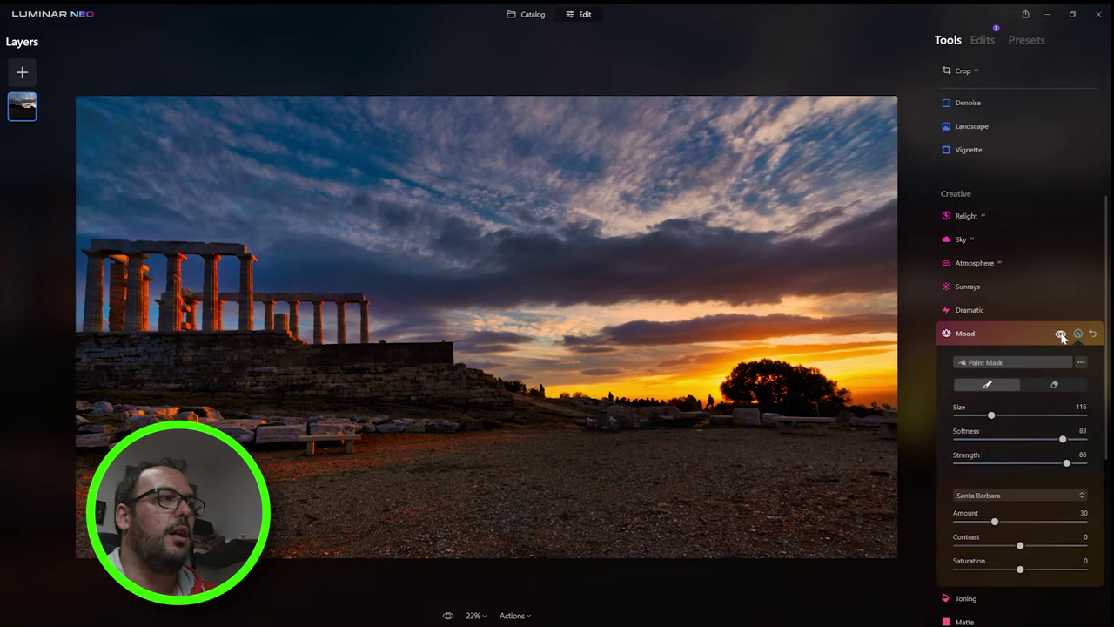
{"action": "left_click", "coordinate": [1061, 334]}
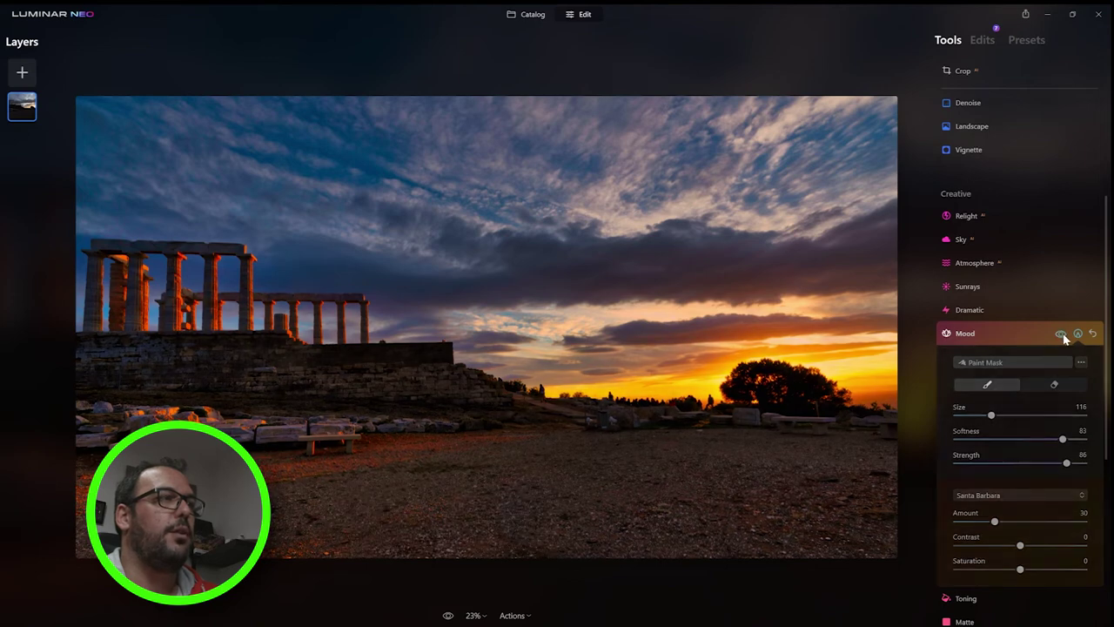
Apply the Glow tool's Orton Effect at Amount 41 and add a paint mask to it
{"action": "left_click", "coordinate": [993, 331]}
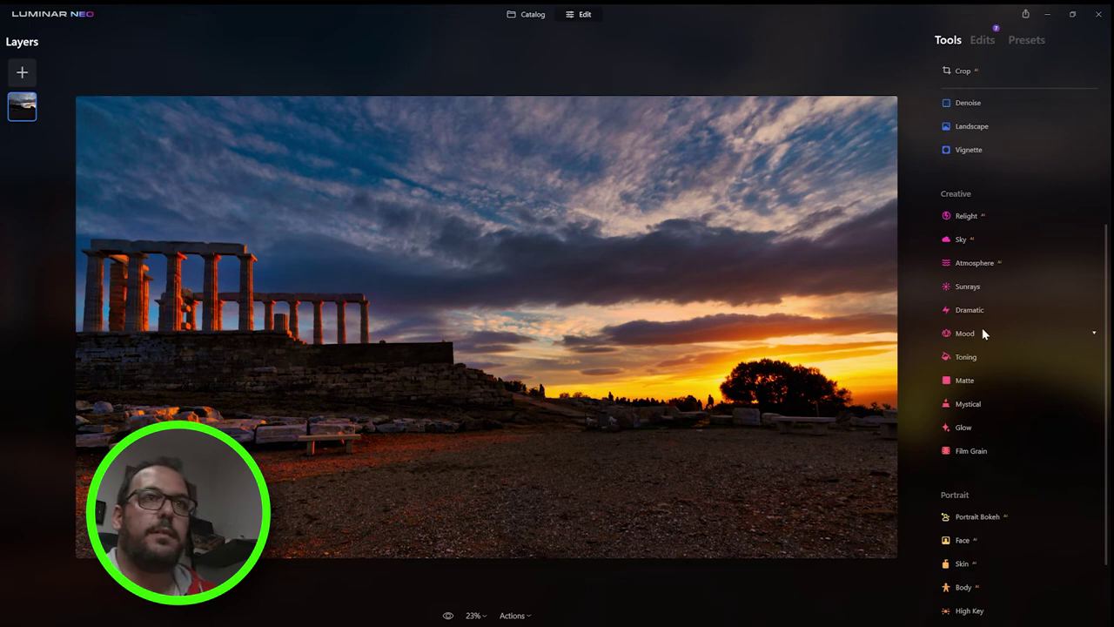
{"action": "left_click", "coordinate": [963, 426]}
{"action": "left_click", "coordinate": [996, 455]}
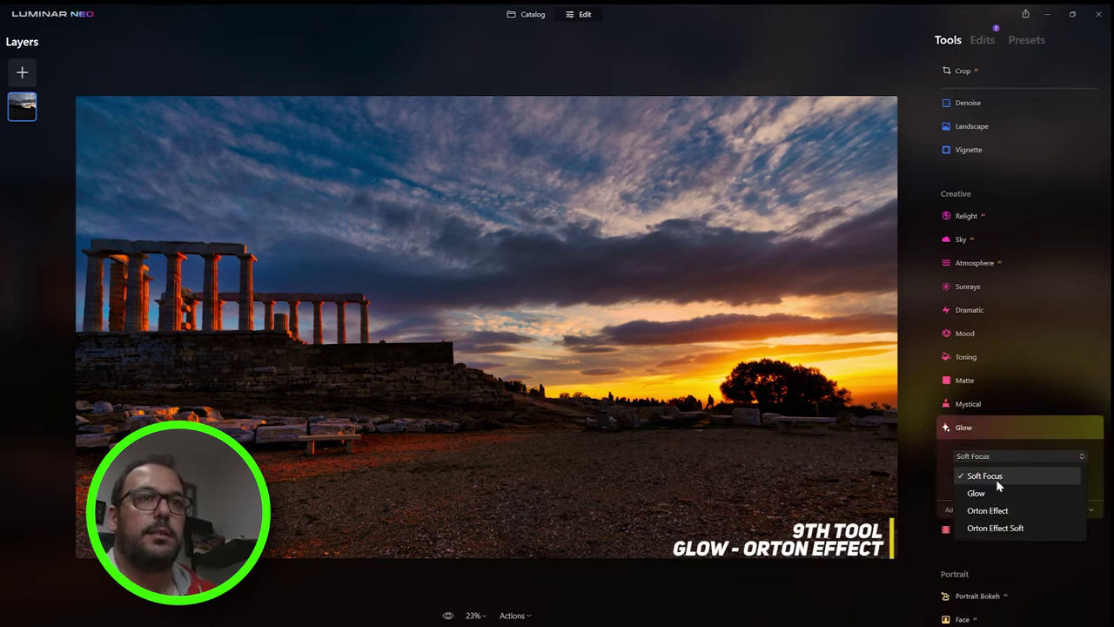
{"action": "left_click", "coordinate": [992, 511]}
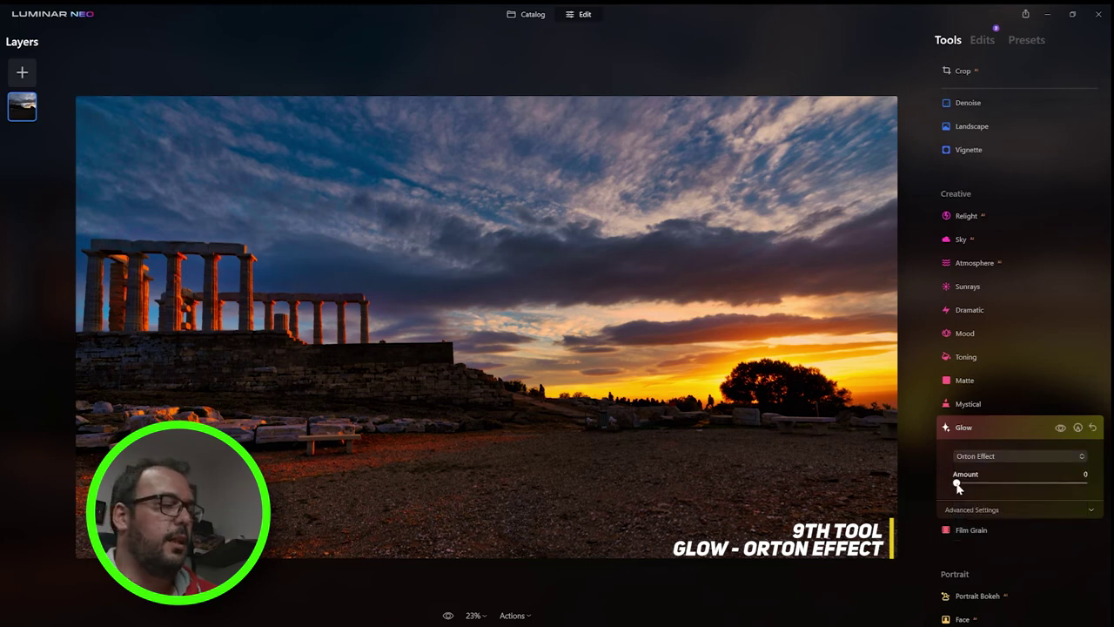
{"action": "left_click_drag", "start_coordinate": [957, 484], "coordinate": [1021, 485]}
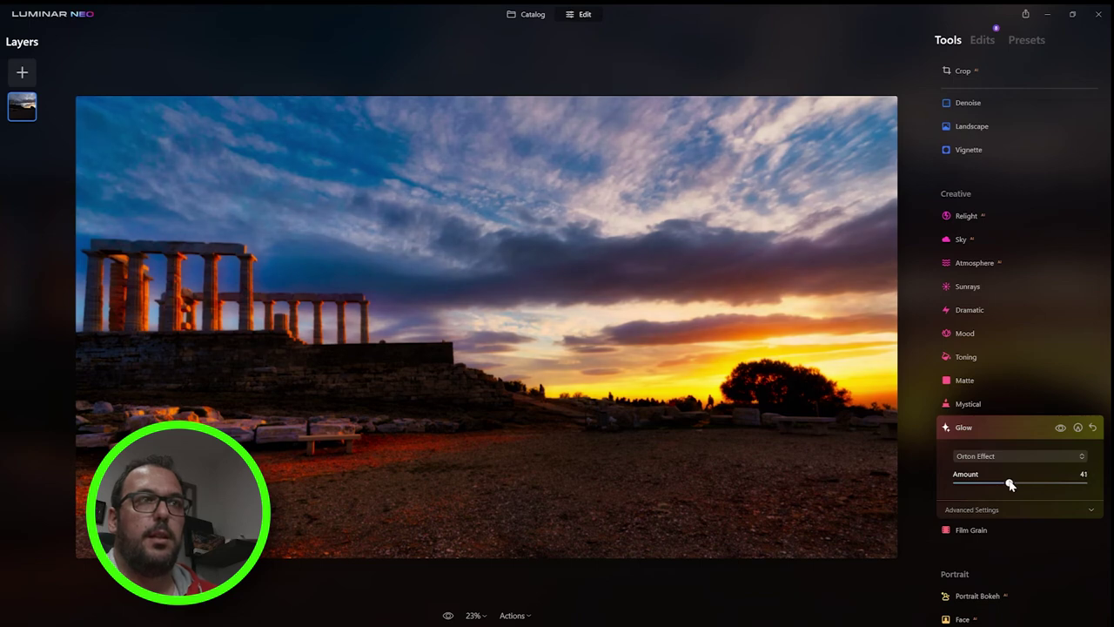
{"action": "left_click_drag", "start_coordinate": [1009, 485], "coordinate": [1010, 484]}
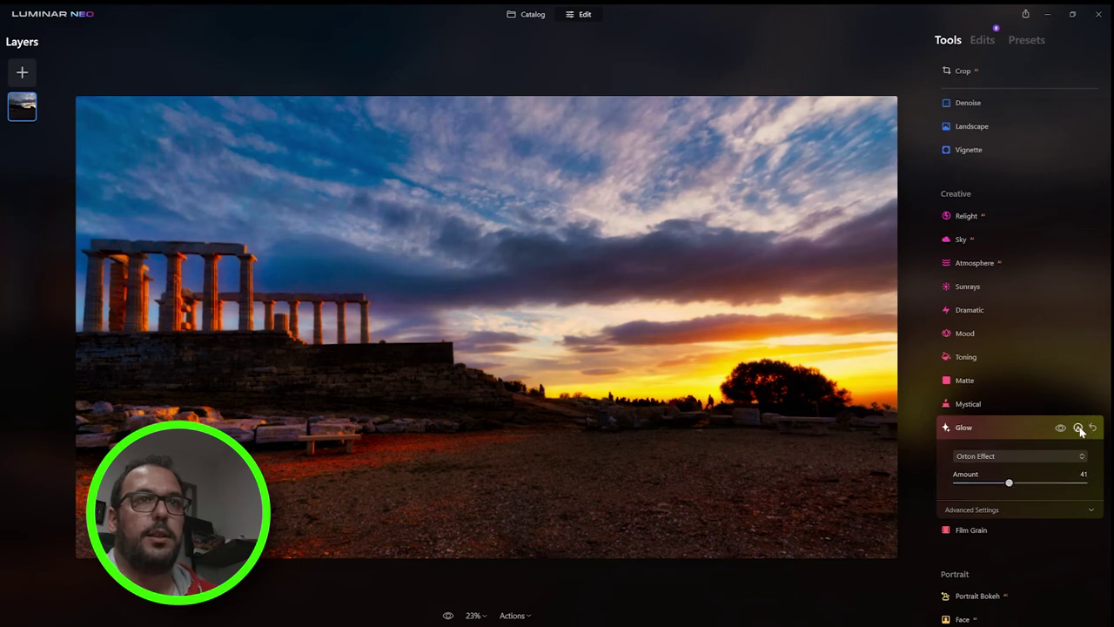
{"action": "left_click", "coordinate": [1078, 428]}
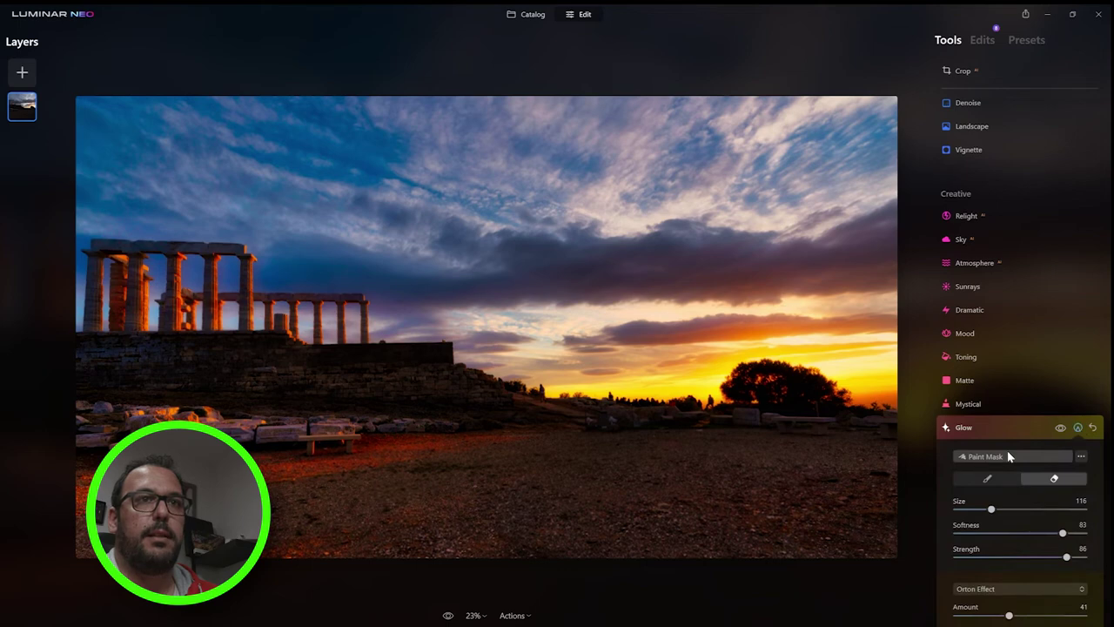
Paint the Glow mask over the foreground ground, the rocks by the temple and the sunset sky
{"action": "scroll", "coordinate": [1007, 456], "scroll_direction": "down", "scroll_amount": 2}
{"action": "left_click", "coordinate": [987, 373]}
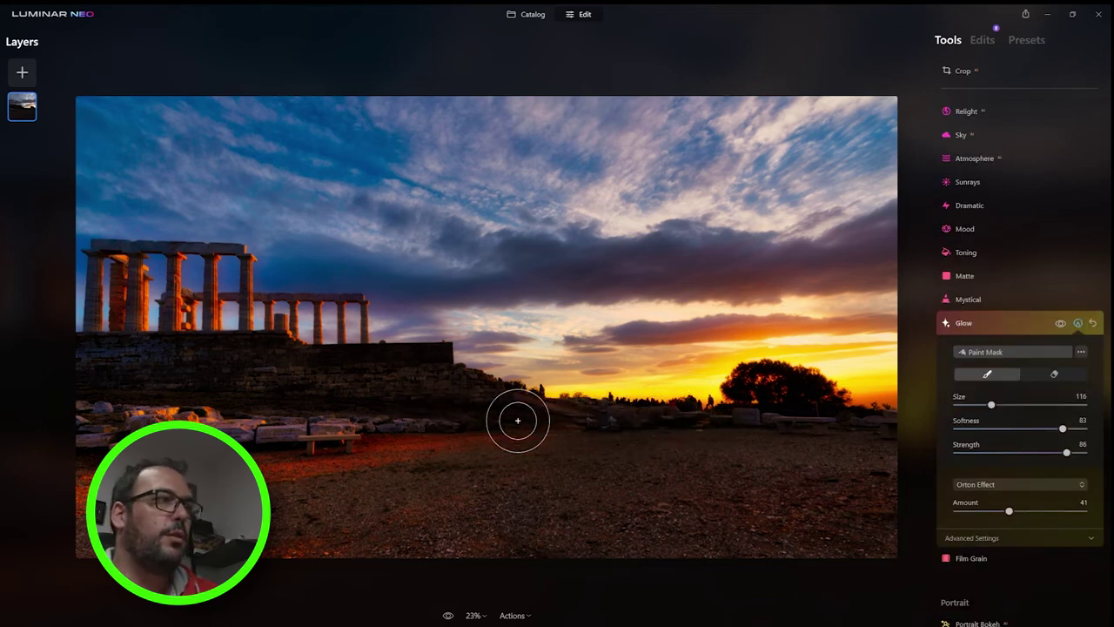
{"action": "mouse_move", "coordinate": [438, 428]}
{"action": "left_mouse_down"}
{"action": "mouse_move", "coordinate": [276, 451]}
{"action": "mouse_move", "coordinate": [286, 453]}
{"action": "left_mouse_up"}
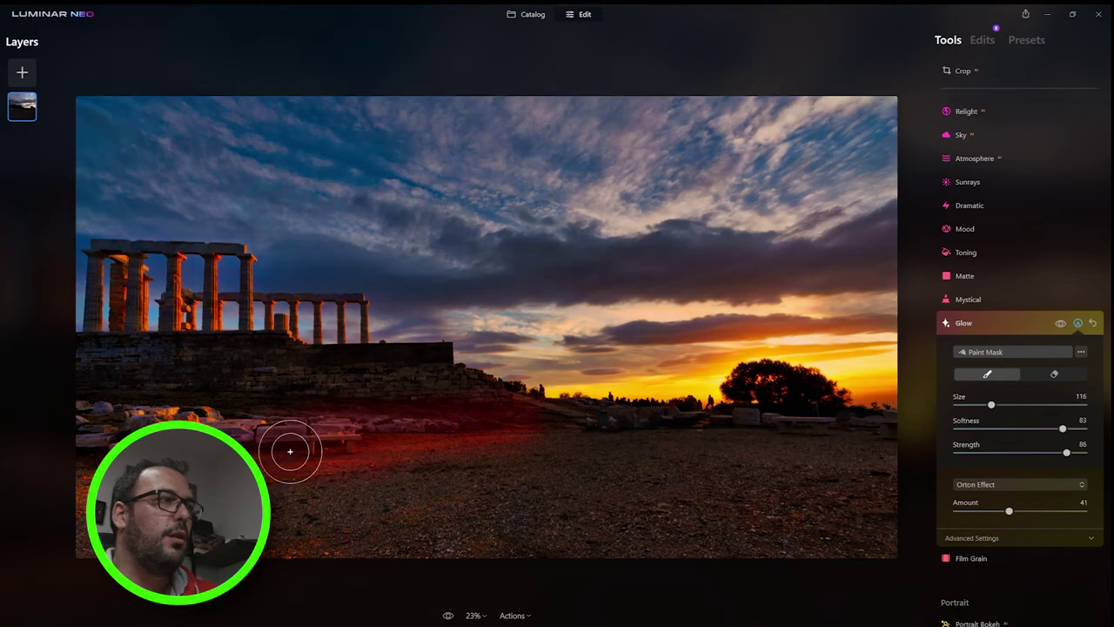
{"action": "mouse_move", "coordinate": [87, 476]}
{"action": "left_mouse_down"}
{"action": "mouse_move", "coordinate": [142, 409]}
{"action": "mouse_move", "coordinate": [94, 419]}
{"action": "mouse_move", "coordinate": [258, 423]}
{"action": "mouse_move", "coordinate": [76, 465]}
{"action": "left_mouse_up"}
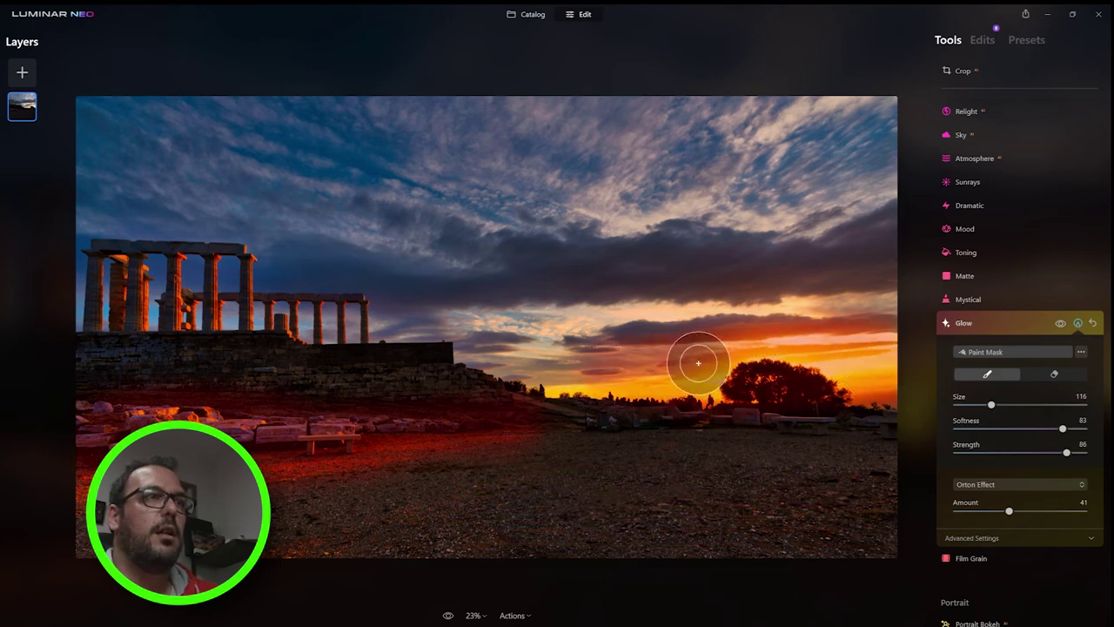
{"action": "mouse_move", "coordinate": [751, 174]}
{"action": "left_mouse_down"}
{"action": "mouse_move", "coordinate": [780, 184]}
{"action": "mouse_move", "coordinate": [789, 202]}
{"action": "mouse_move", "coordinate": [857, 180]}
{"action": "mouse_move", "coordinate": [759, 212]}
{"action": "mouse_move", "coordinate": [709, 193]}
{"action": "mouse_move", "coordinate": [734, 149]}
{"action": "mouse_move", "coordinate": [775, 131]}
{"action": "mouse_move", "coordinate": [602, 182]}
{"action": "mouse_move", "coordinate": [603, 213]}
{"action": "mouse_move", "coordinate": [631, 186]}
{"action": "mouse_move", "coordinate": [514, 180]}
{"action": "mouse_move", "coordinate": [633, 163]}
{"action": "mouse_move", "coordinate": [427, 147]}
{"action": "mouse_move", "coordinate": [540, 126]}
{"action": "mouse_move", "coordinate": [436, 115]}
{"action": "mouse_move", "coordinate": [701, 101]}
{"action": "mouse_move", "coordinate": [496, 152]}
{"action": "mouse_move", "coordinate": [523, 192]}
{"action": "mouse_move", "coordinate": [477, 196]}
{"action": "left_mouse_up"}
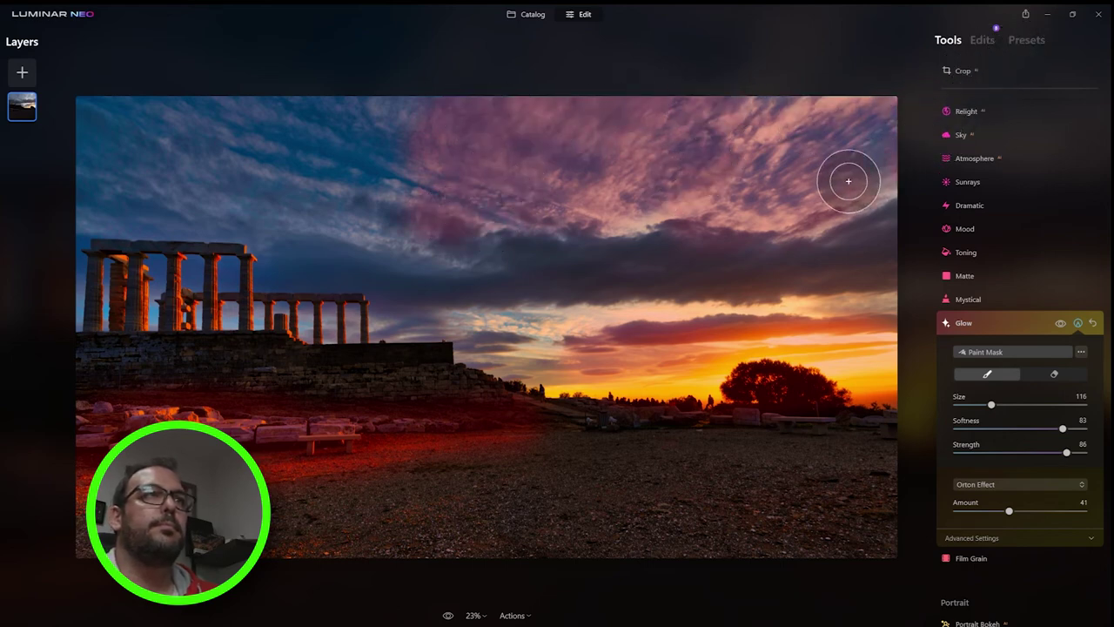
Compare the glow on and off, then lower the Orton Effect Amount to 22
{"action": "left_click", "coordinate": [1061, 324]}
{"action": "left_click", "coordinate": [1061, 324]}
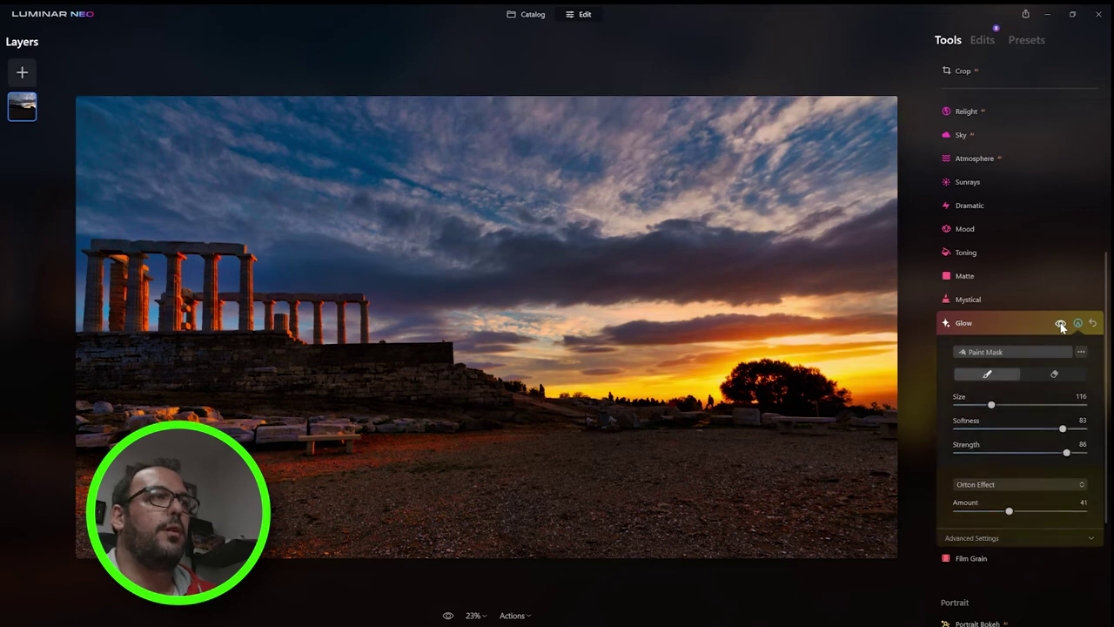
{"action": "left_click", "coordinate": [1061, 324]}
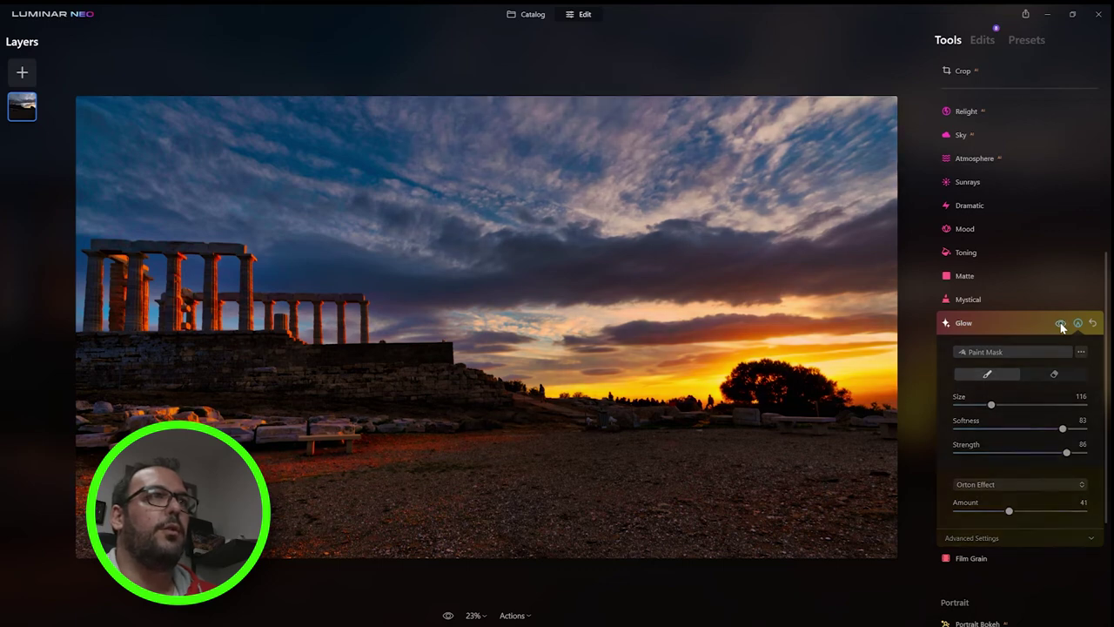
{"action": "left_click", "coordinate": [1061, 324]}
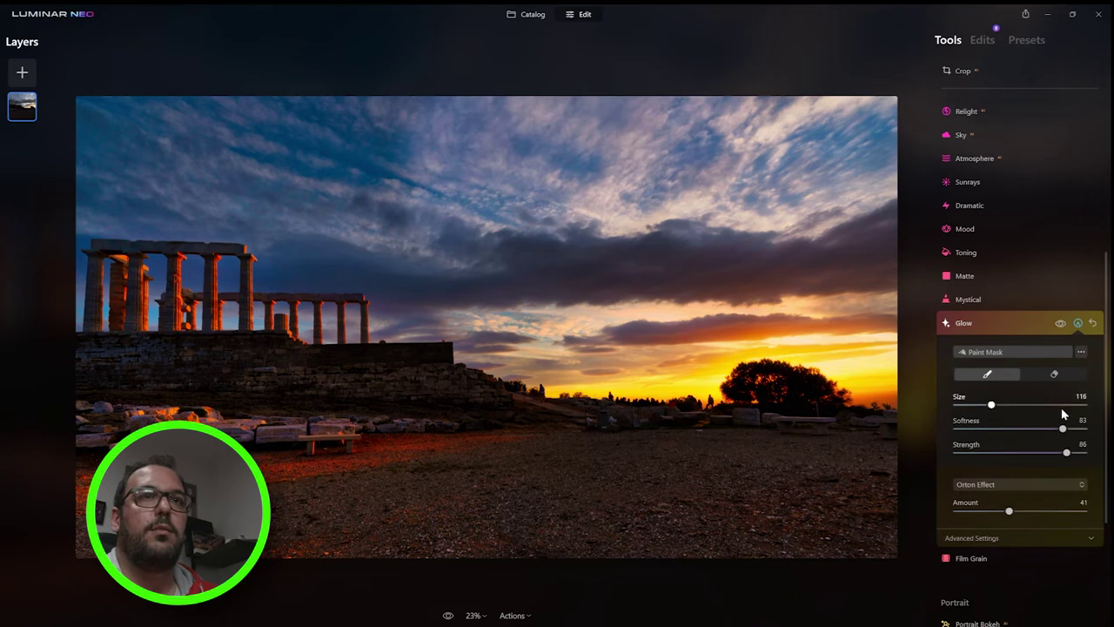
{"action": "left_click_drag", "start_coordinate": [1008, 513], "coordinate": [993, 514]}
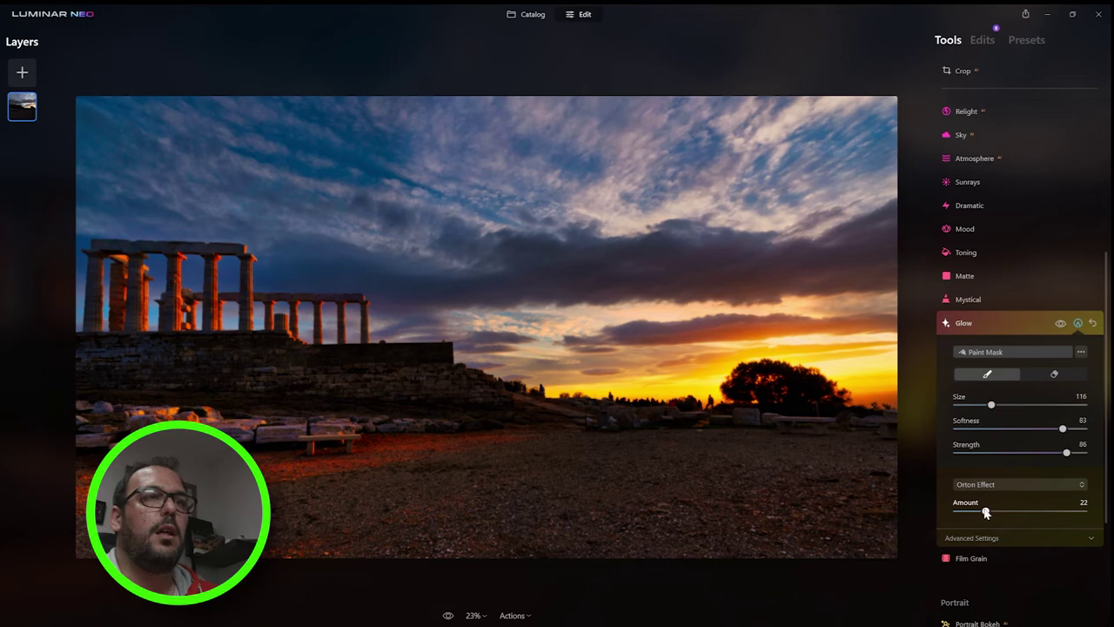
{"action": "left_click", "coordinate": [1005, 321]}
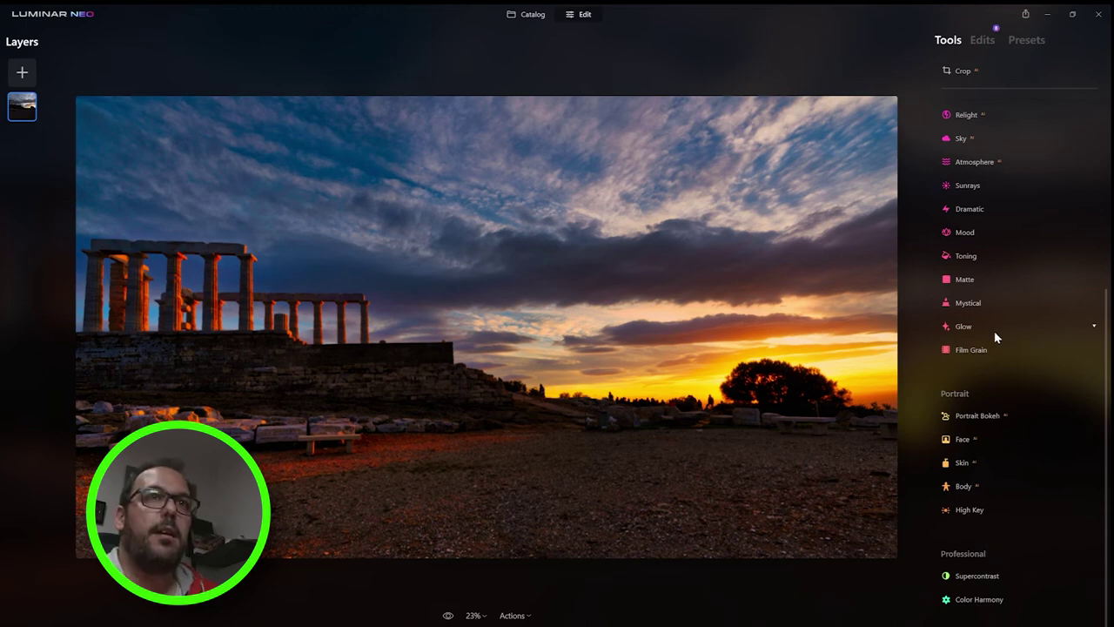
In Essentials > Details, set Small Details 20, Medium -10, Large -10 and Sharpen 15
{"action": "scroll", "coordinate": [989, 329], "scroll_direction": "up", "scroll_amount": 5}
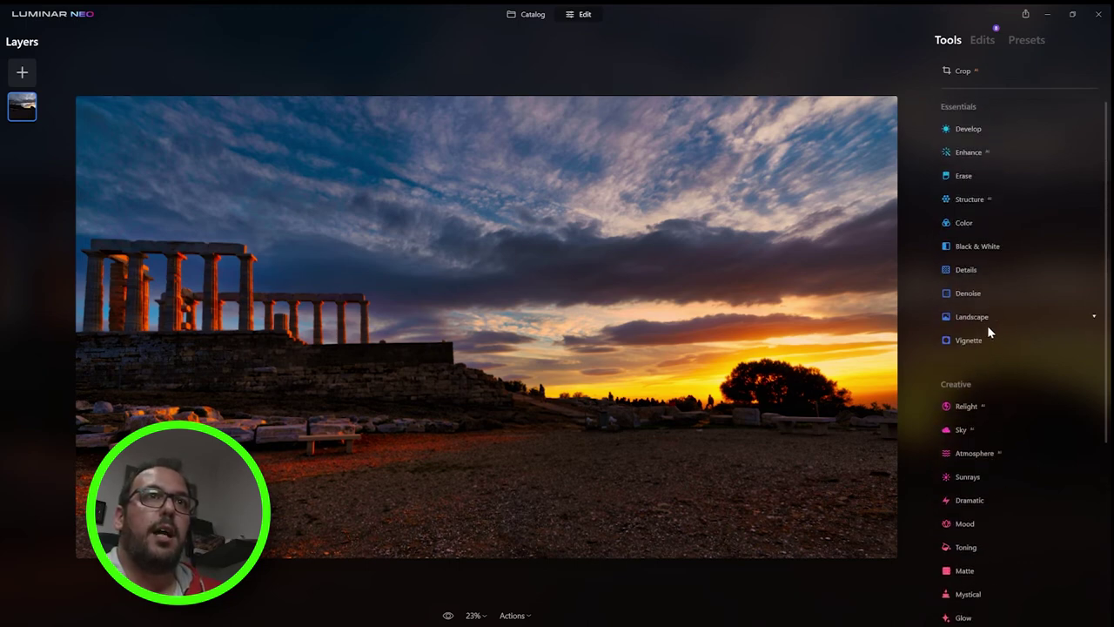
{"action": "left_click", "coordinate": [966, 275]}
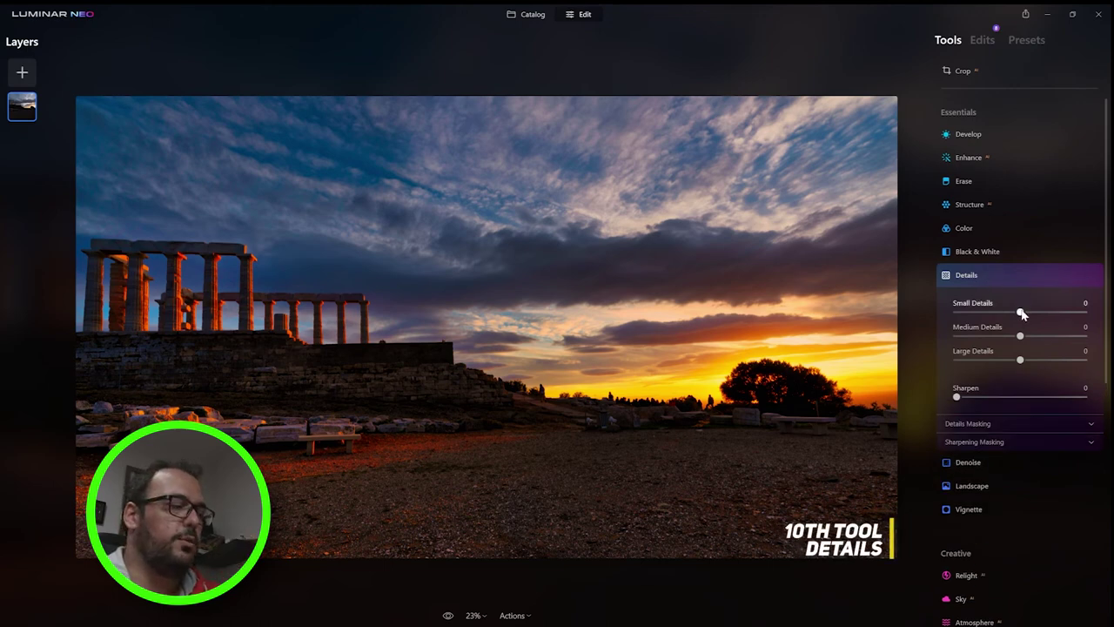
{"action": "left_click_drag", "start_coordinate": [1021, 314], "coordinate": [1035, 314]}
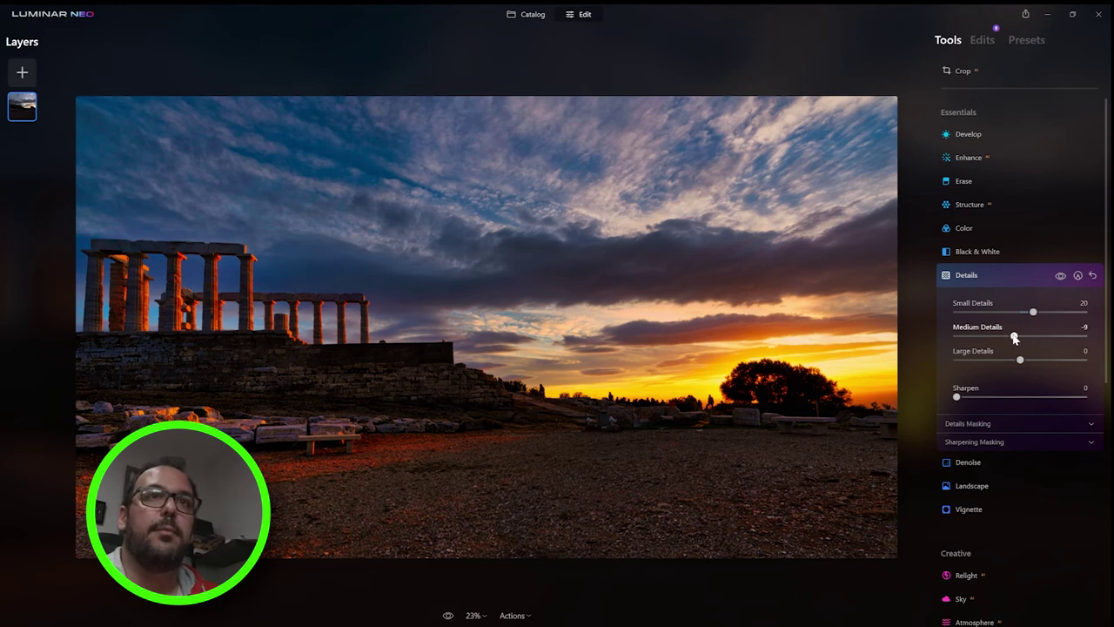
{"action": "left_click_drag", "start_coordinate": [1021, 366], "coordinate": [1018, 365]}
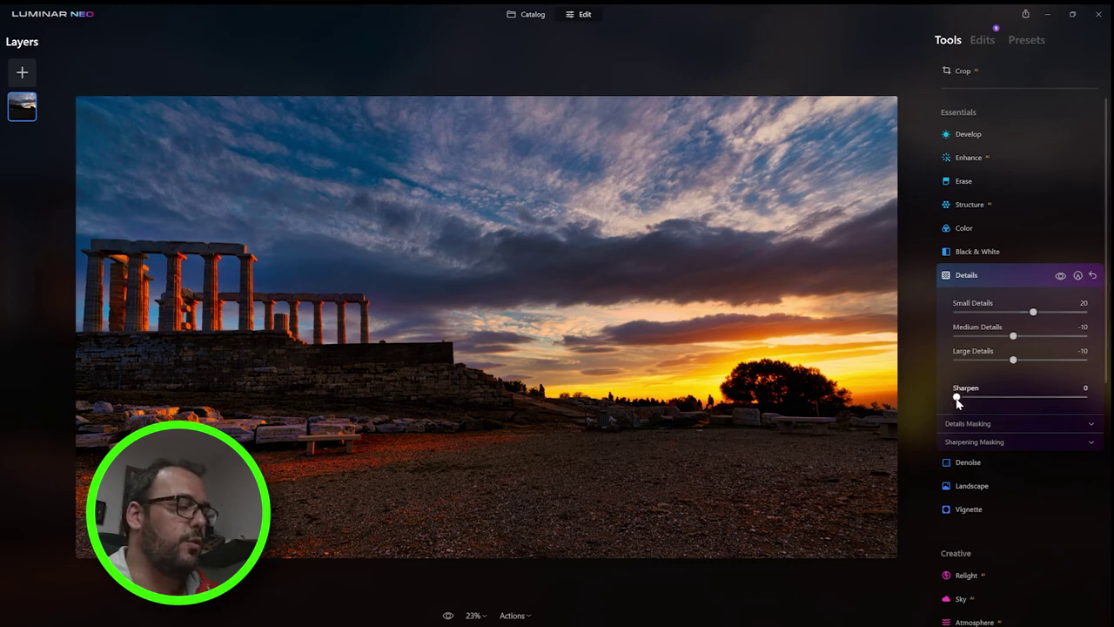
{"action": "left_click_drag", "start_coordinate": [958, 399], "coordinate": [968, 400]}
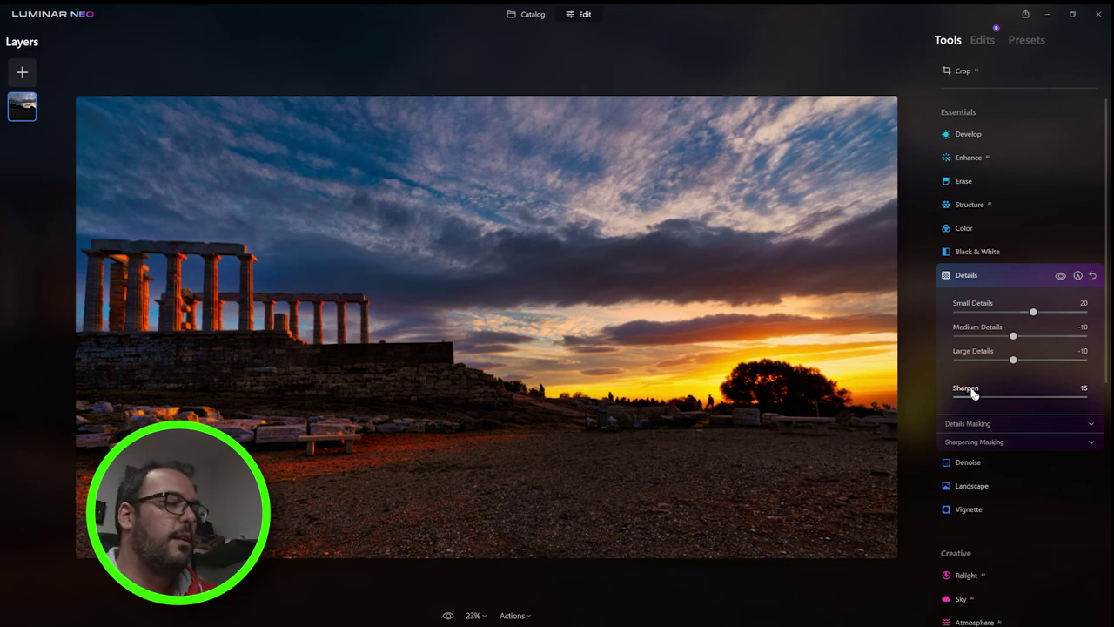
{"action": "left_click", "coordinate": [993, 275]}
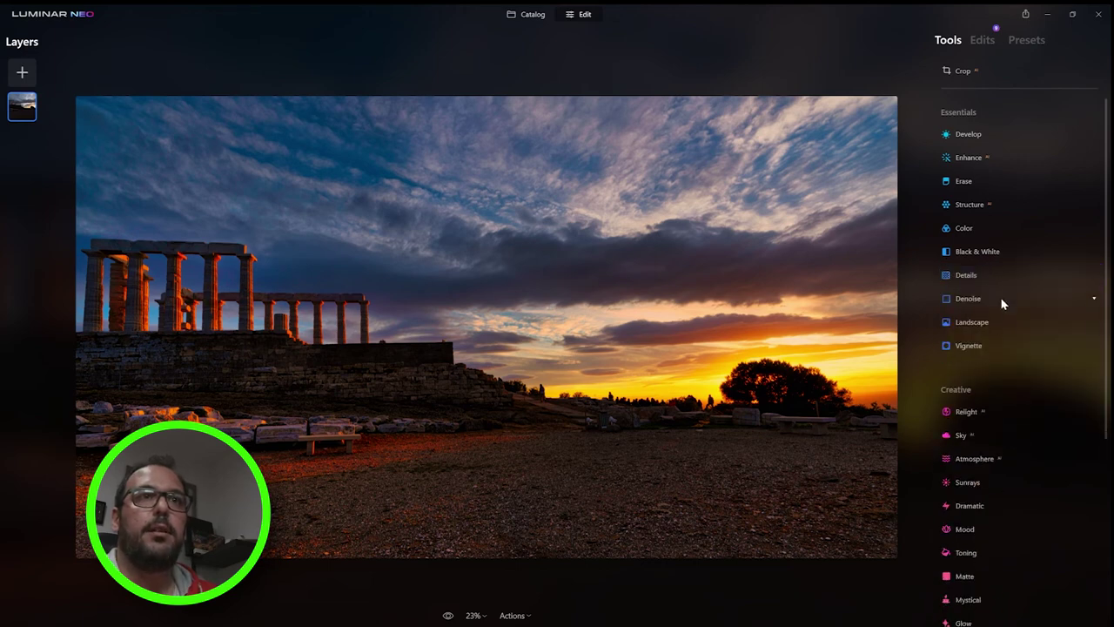
Add a dark vignette with Amount -62 and Size 75
{"action": "left_click", "coordinate": [992, 344]}
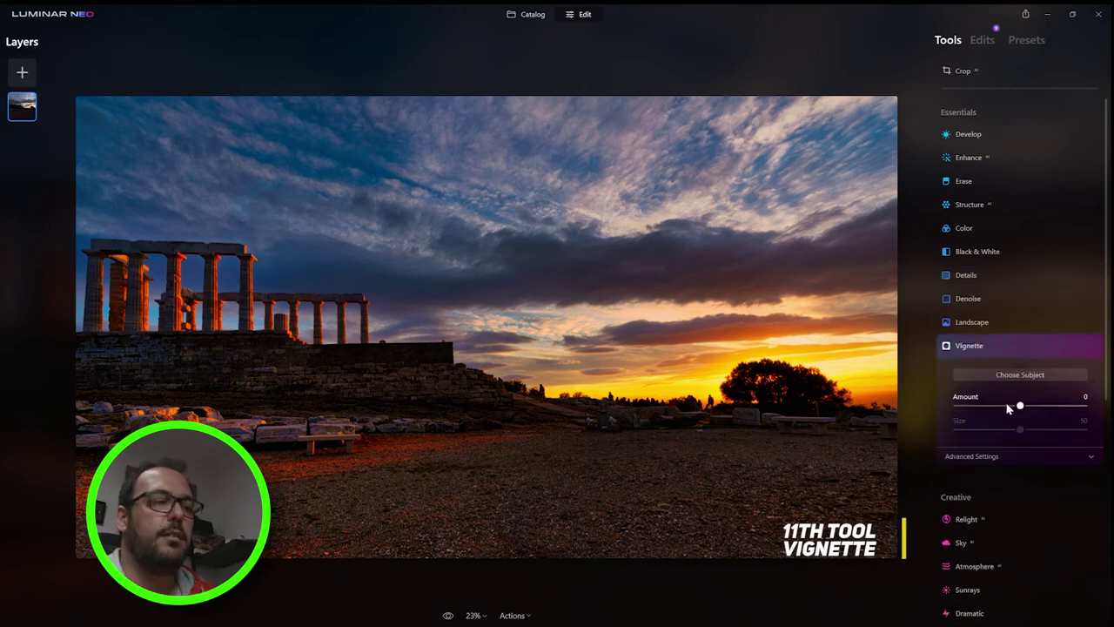
{"action": "left_click_drag", "start_coordinate": [1021, 408], "coordinate": [981, 410]}
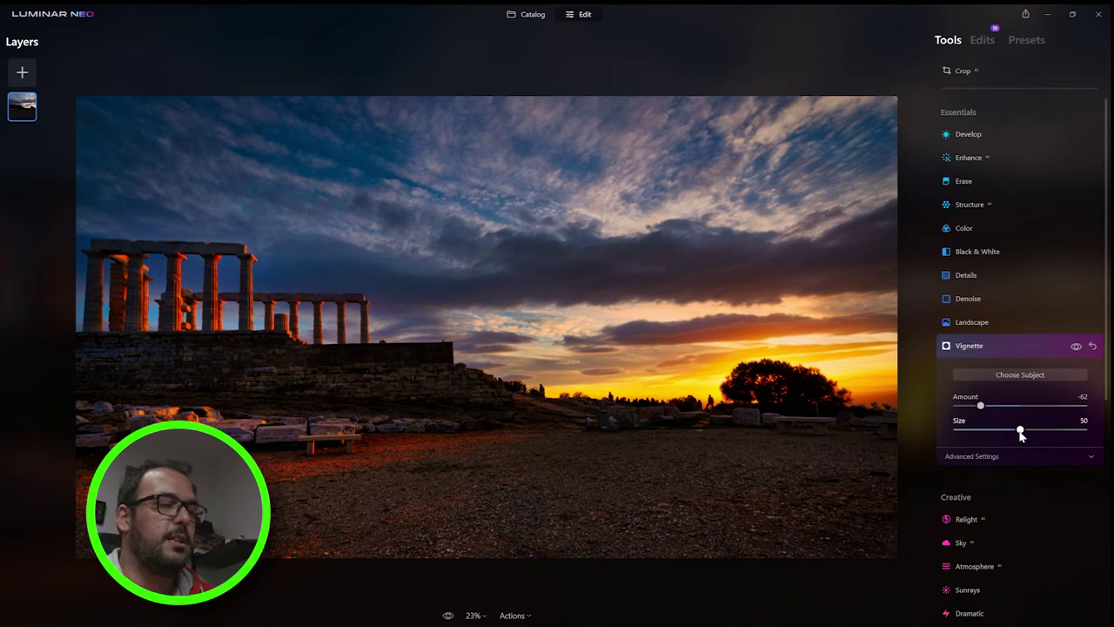
{"action": "left_click_drag", "start_coordinate": [1025, 427], "coordinate": [1045, 428]}
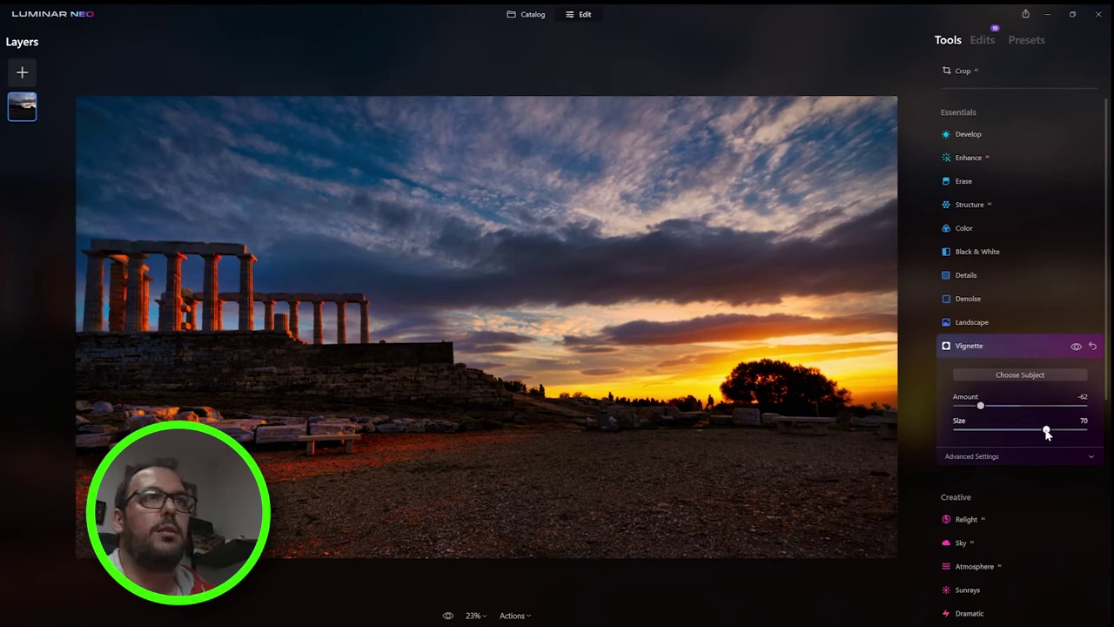
{"action": "left_click_drag", "start_coordinate": [1047, 433], "coordinate": [1055, 433]}
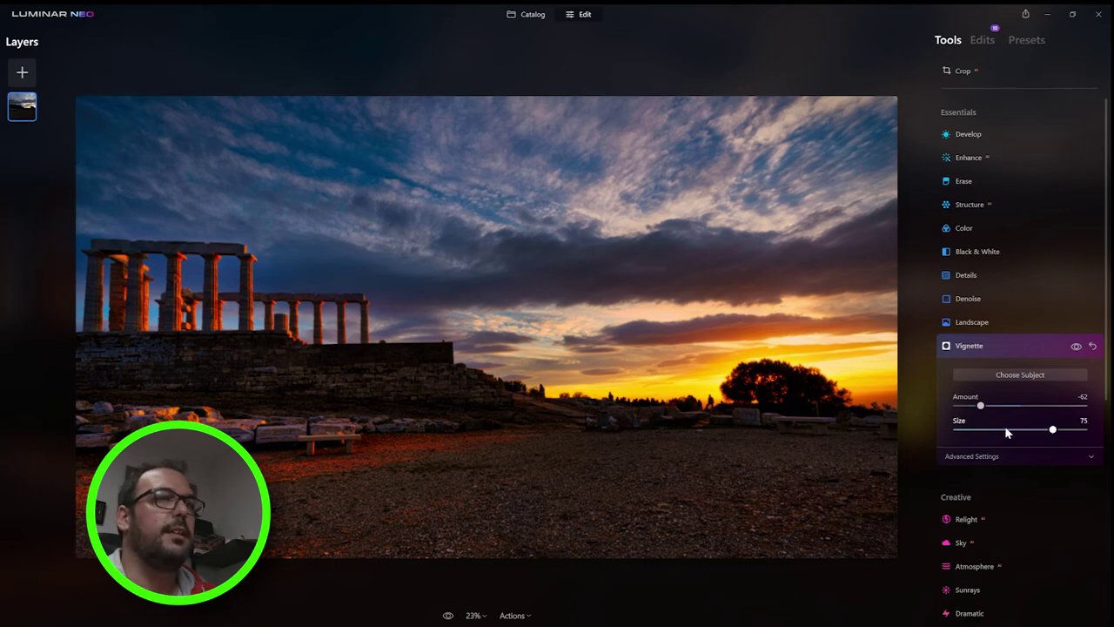
Compare the photo with and without the vignette, leaving it enabled
{"action": "left_click", "coordinate": [1078, 347]}
{"action": "left_click", "coordinate": [1077, 347]}
{"action": "left_click", "coordinate": [1078, 347]}
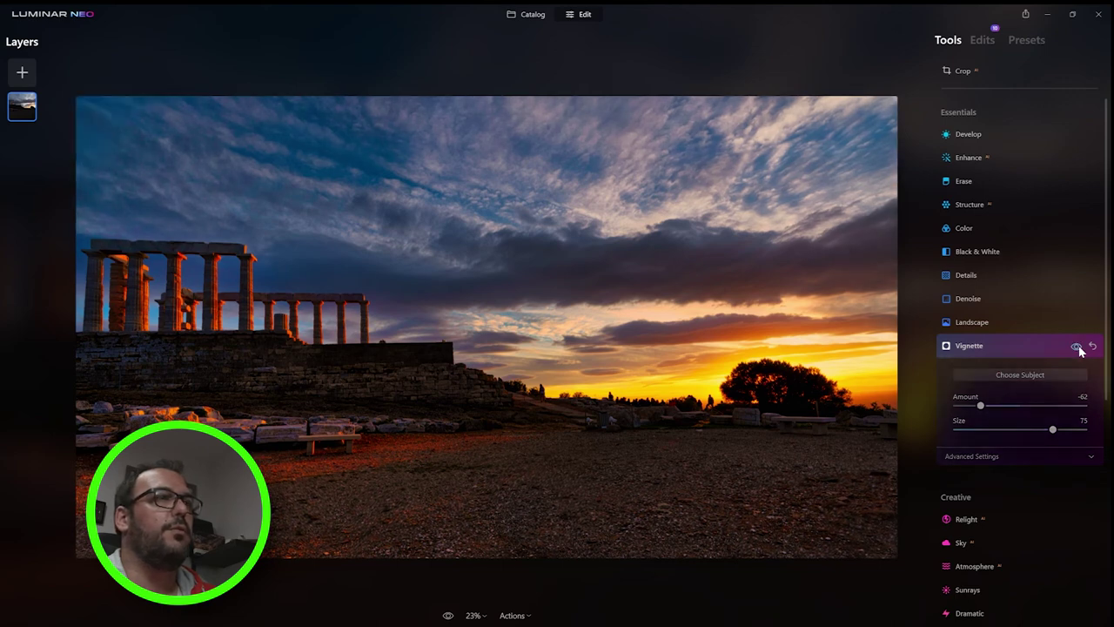
{"action": "left_click", "coordinate": [1077, 348]}
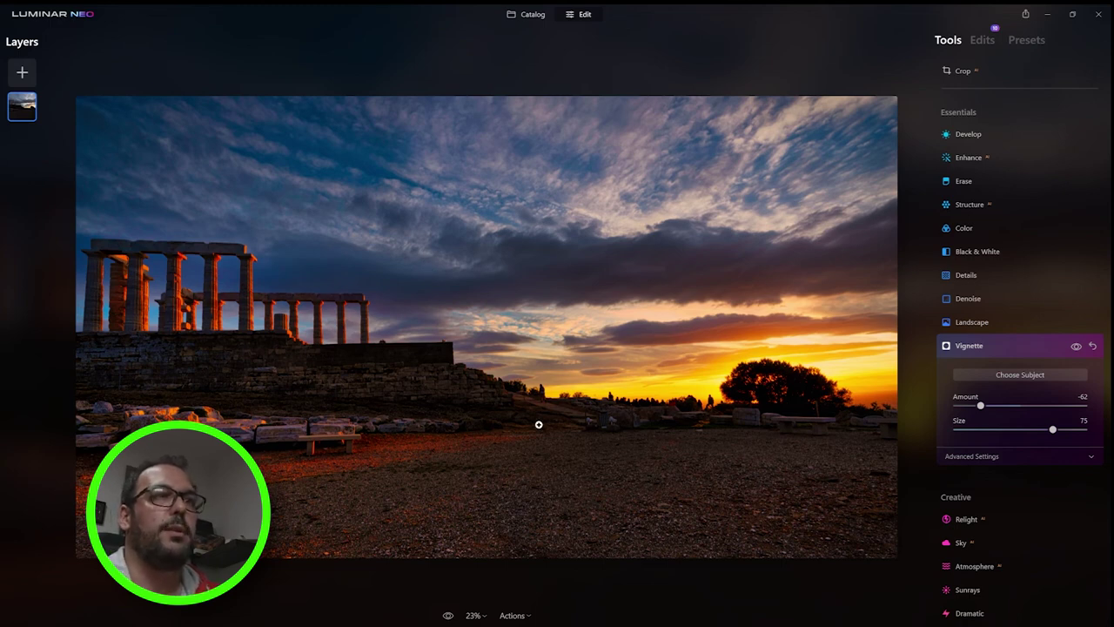
{"action": "left_click", "coordinate": [944, 352]}
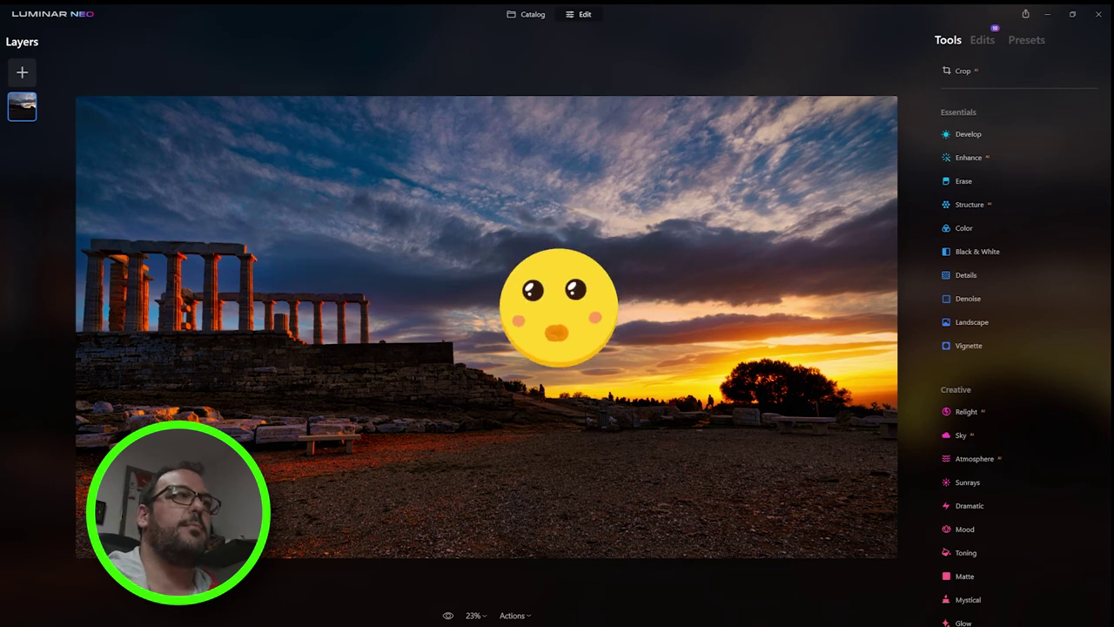
{"action": "left_click", "coordinate": [527, 16]}
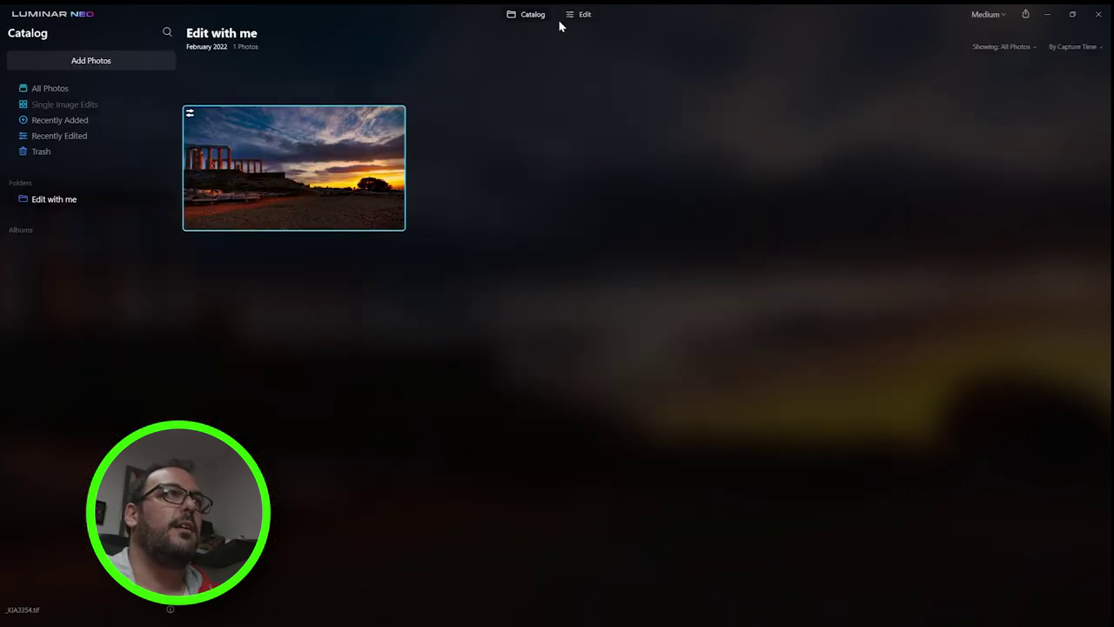
{"action": "left_click", "coordinate": [582, 16]}
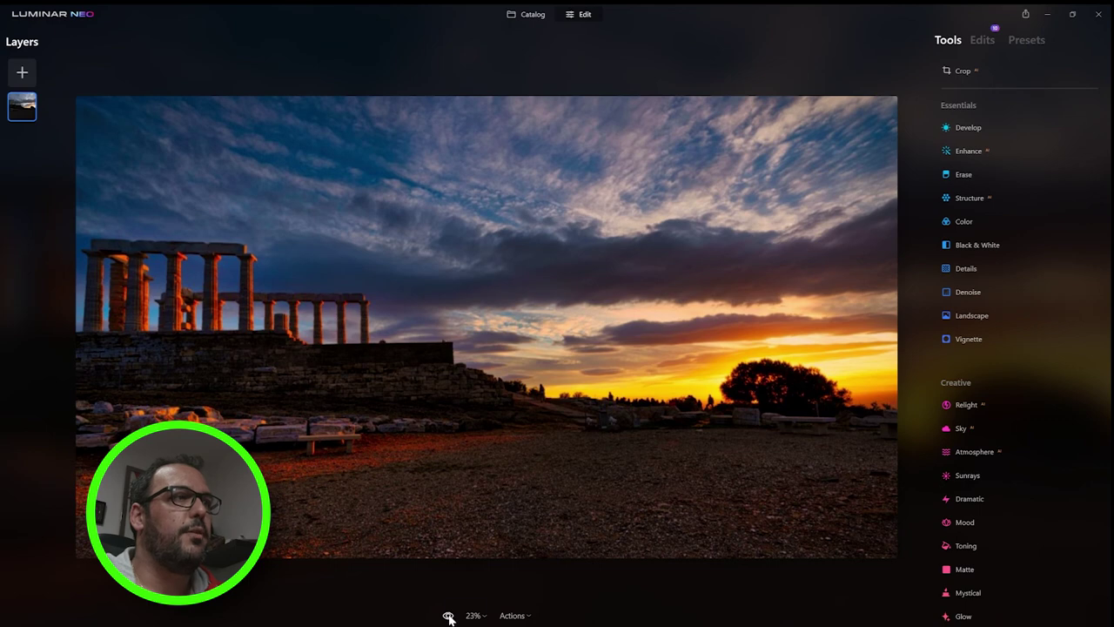
{"action": "left_click", "coordinate": [448, 615]}
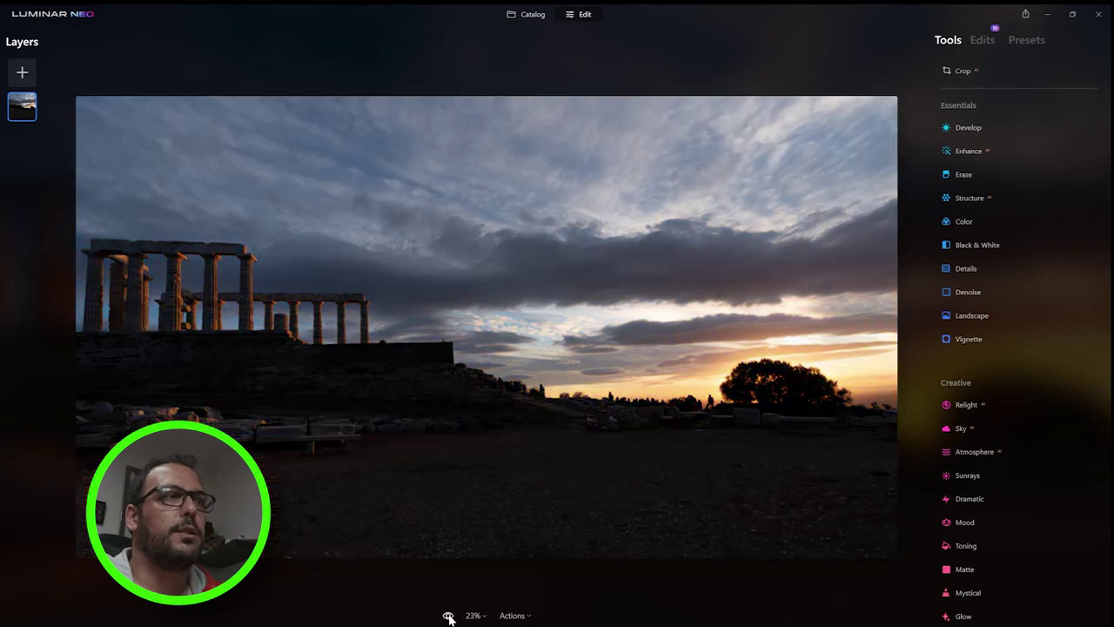
{"action": "left_click_drag", "start_coordinate": [449, 618], "coordinate": [482, 578]}
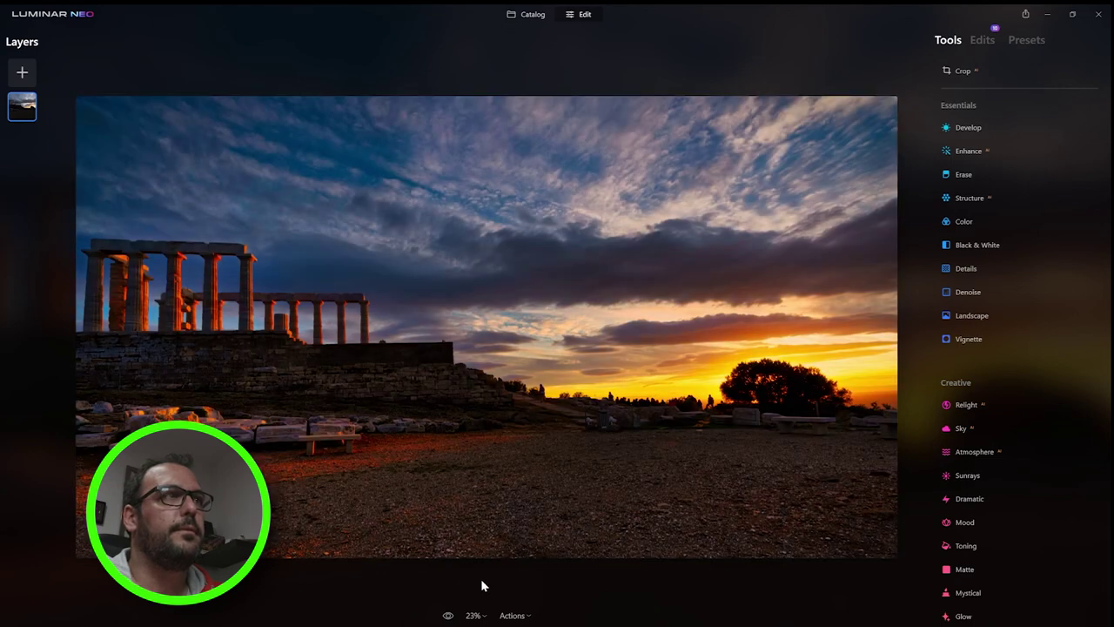
{"action": "left_click", "coordinate": [448, 616]}
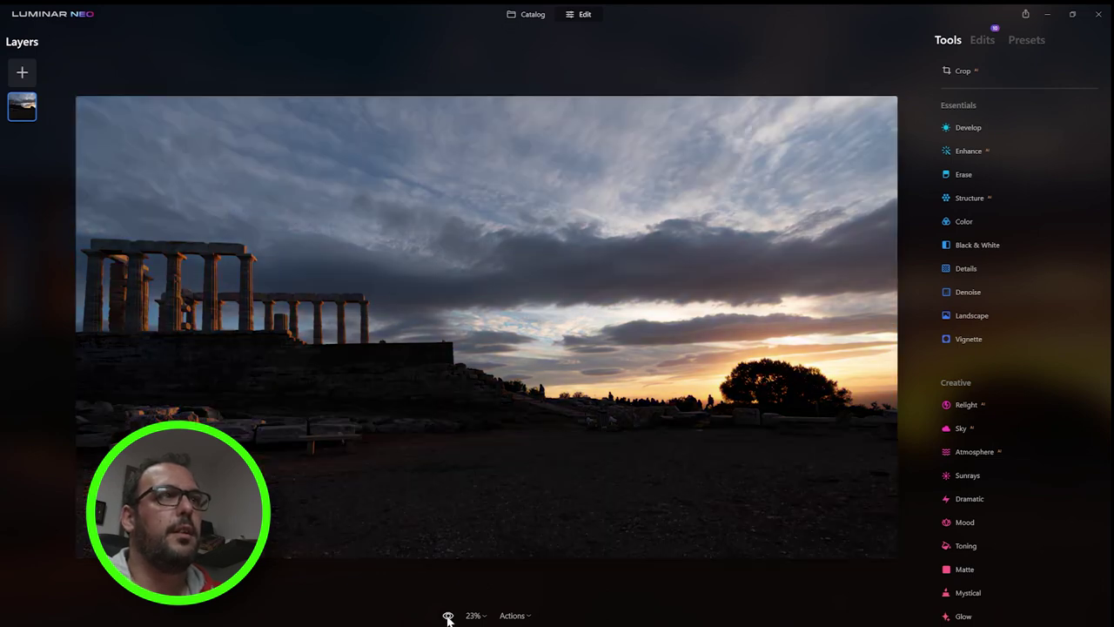
{"action": "left_click_drag", "start_coordinate": [448, 618], "coordinate": [449, 617]}
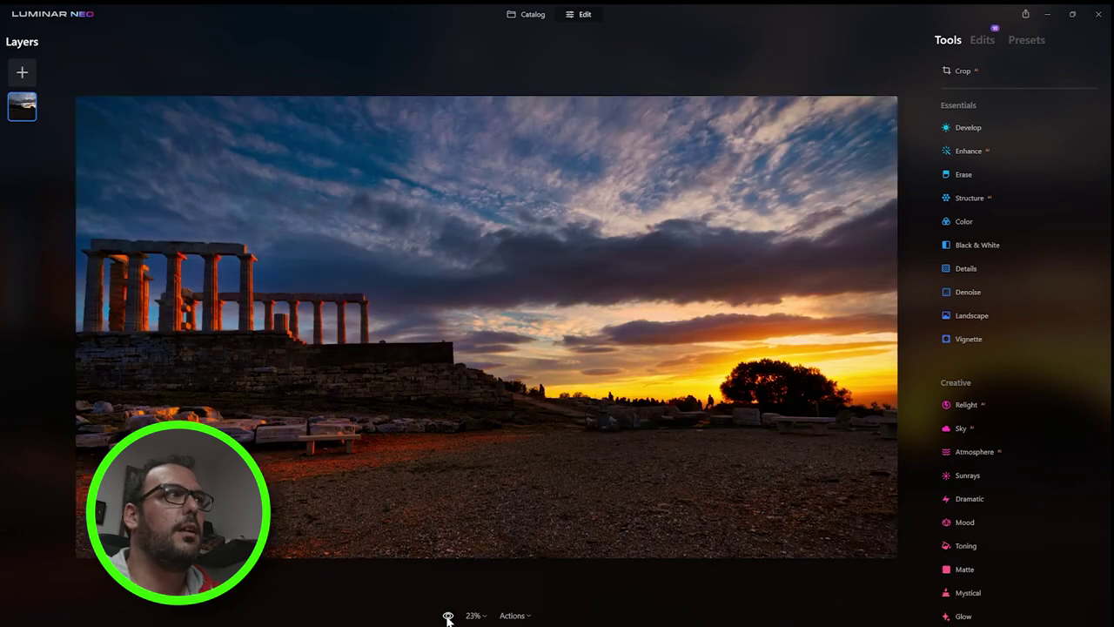